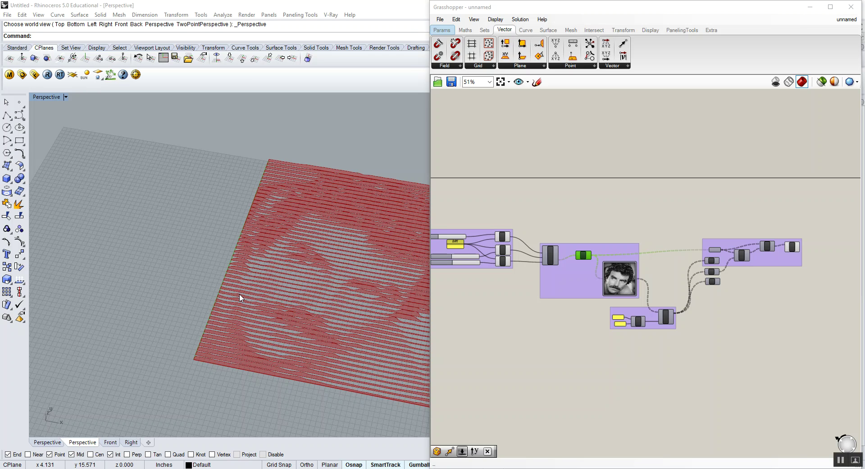
Examine the lofted portrait strips in the perspective view from several angles and distances
mouse_move(331, 265)
right_mouse_down()
mouse_move(348, 246)
mouse_move(333, 274)
right_mouse_up()
scroll(353, 261, "up", 3)
scroll(333, 275, "down", 5)
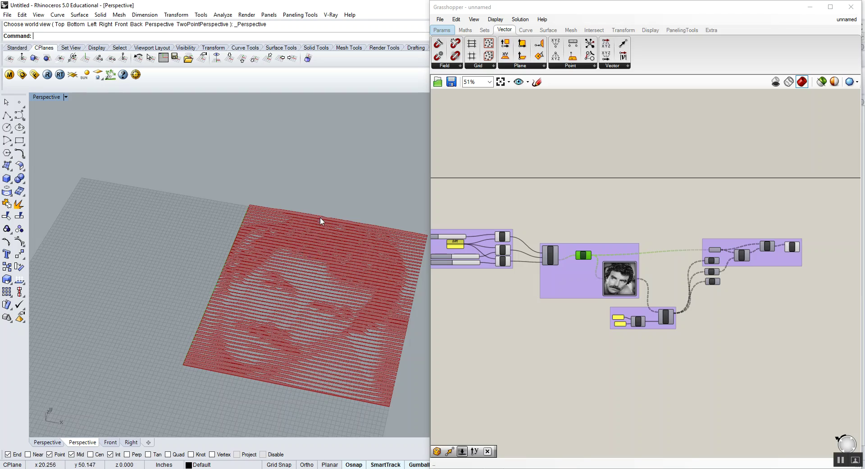
scroll(319, 259, "up", 5)
right_click_drag(317, 266, 320, 310)
scroll(320, 310, "down", 5)
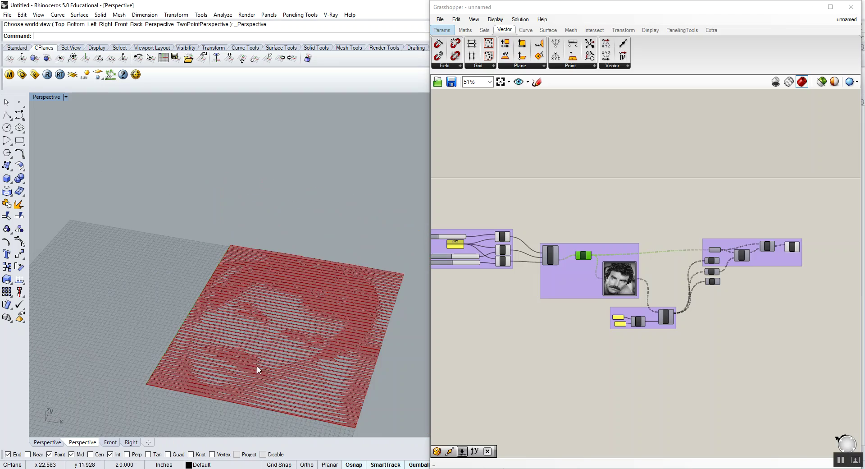
scroll(257, 369, "up", 5)
scroll(276, 352, "down", 5)
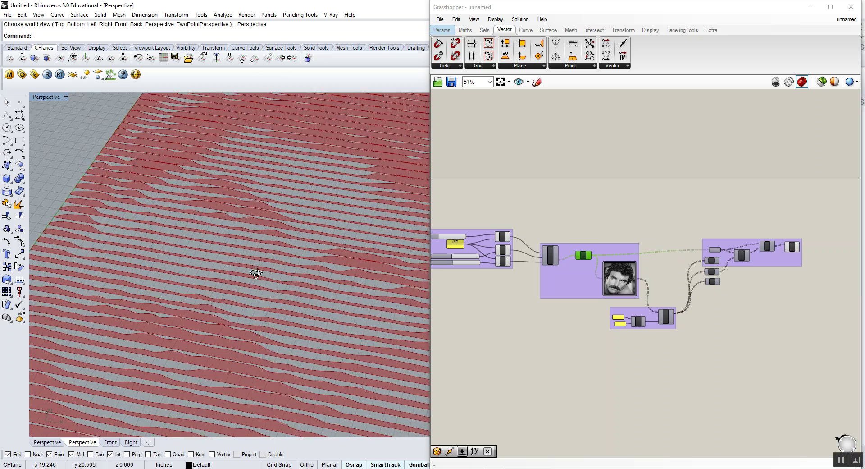
right_click_drag(193, 203, 179, 202)
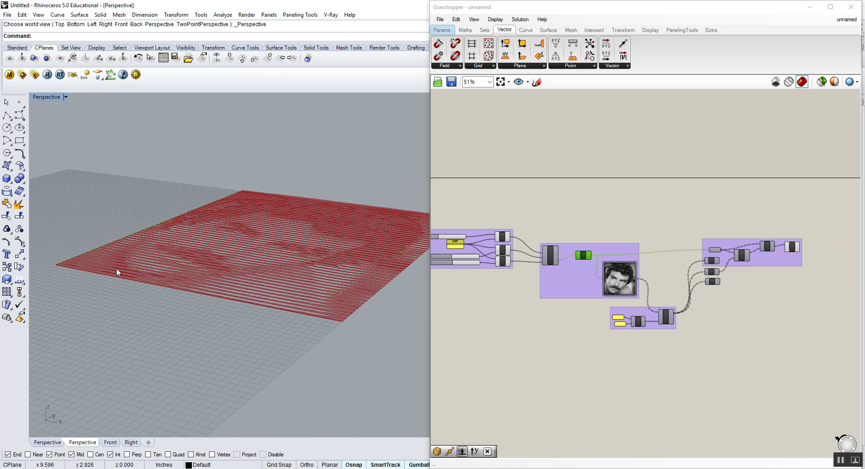
scroll(116, 269, "up", 1)
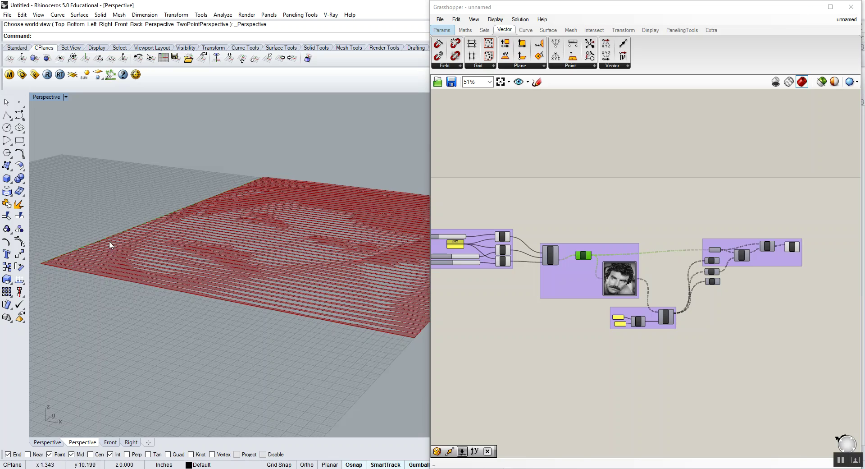
right_click_drag(118, 244, 137, 261)
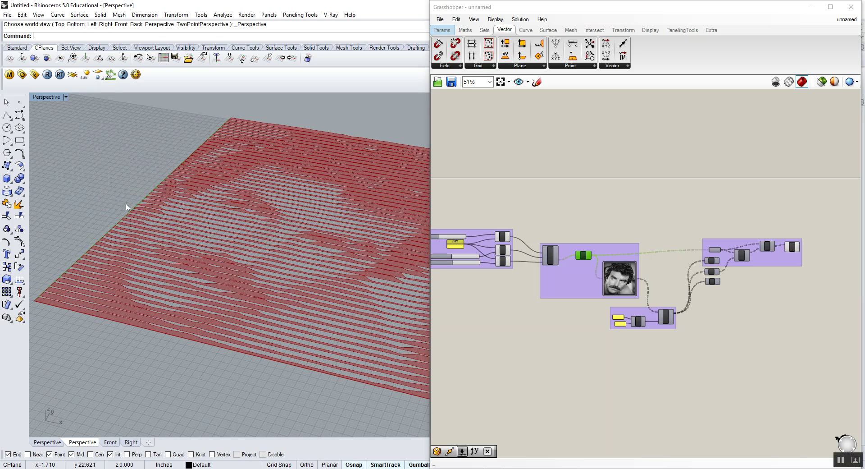
scroll(145, 244, "down", 2)
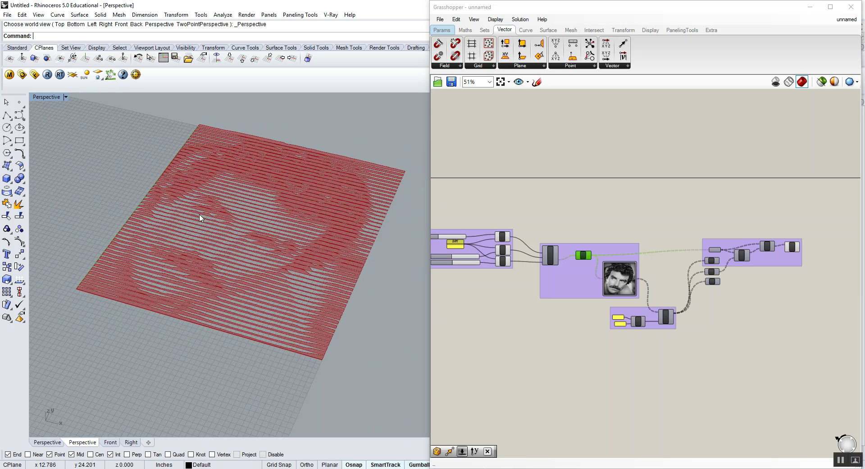
right_click_drag(254, 205, 234, 253)
scroll(234, 253, "up", 4)
scroll(218, 249, "down", 4)
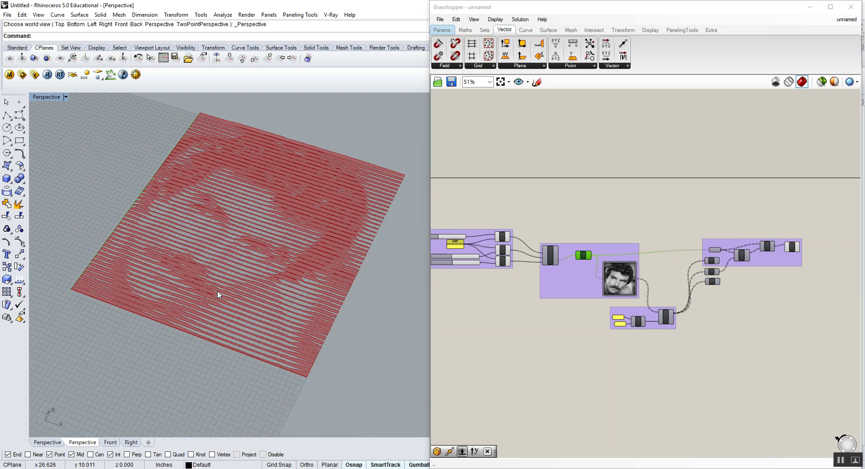
right_click_drag(287, 191, 286, 216)
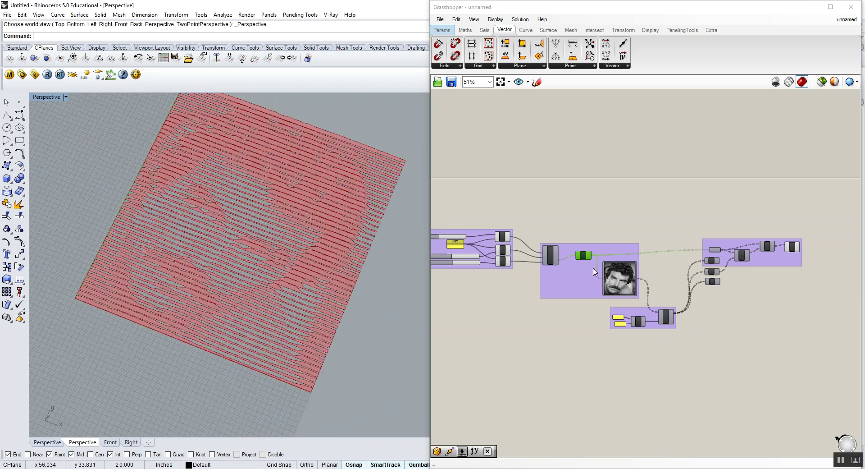
Examine how the image sampler, ReMap and unit vector components drive the strips, comparing the definition with the model
scroll(631, 275, "up", 4)
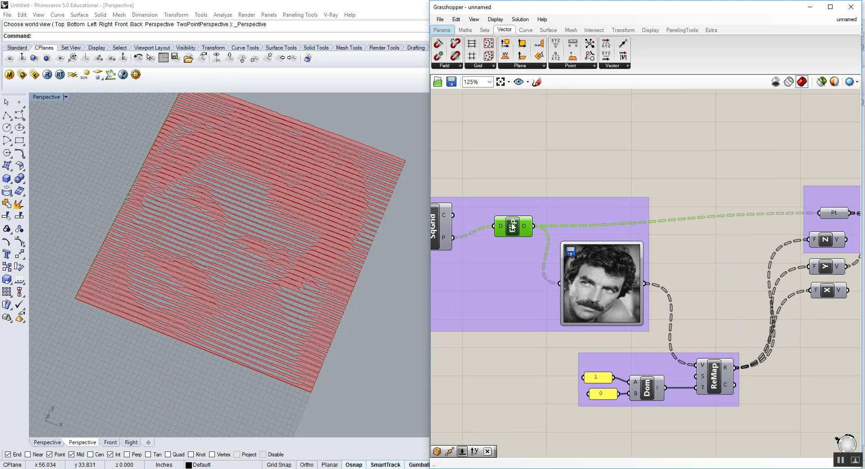
scroll(587, 242, "down", 2)
scroll(757, 250, "up", 3)
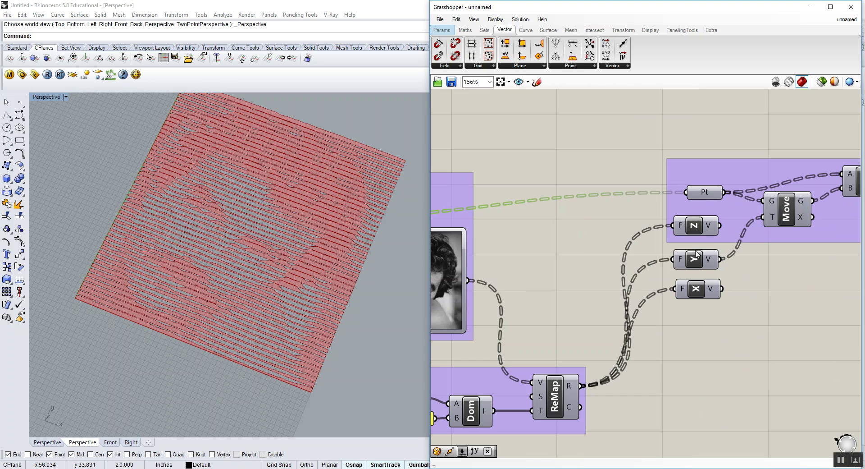
left_click_drag(695, 251, 696, 252)
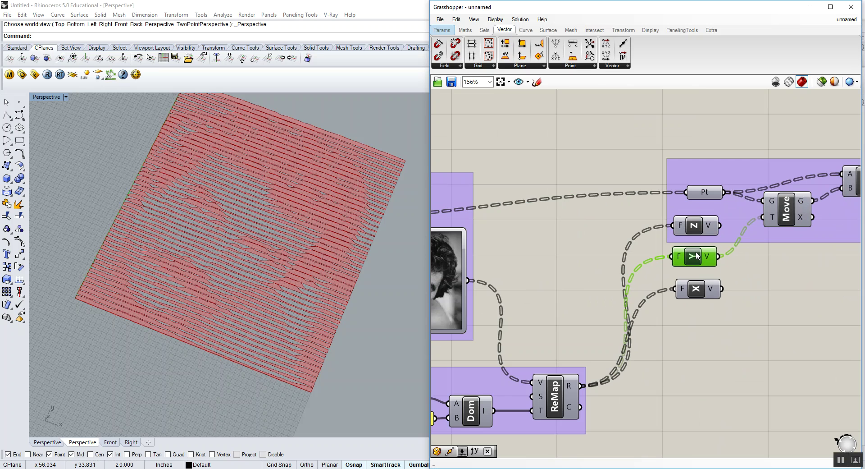
left_click(695, 289)
scroll(617, 283, "down", 3)
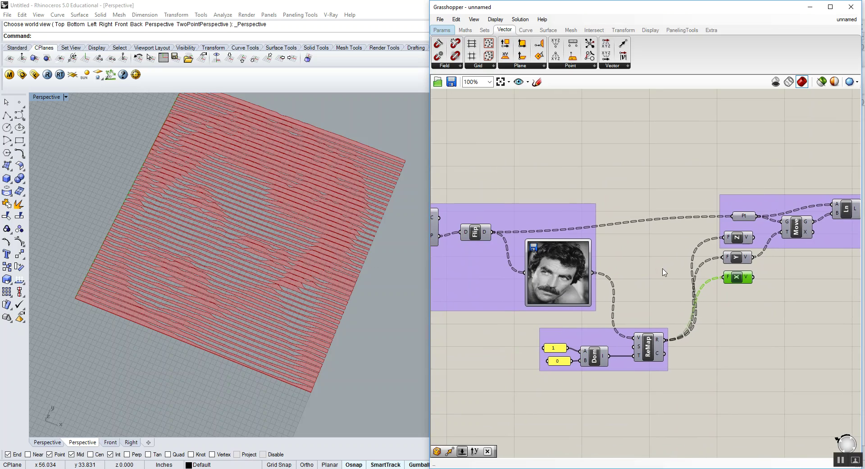
right_click_drag(195, 278, 199, 182)
scroll(134, 295, "up", 4)
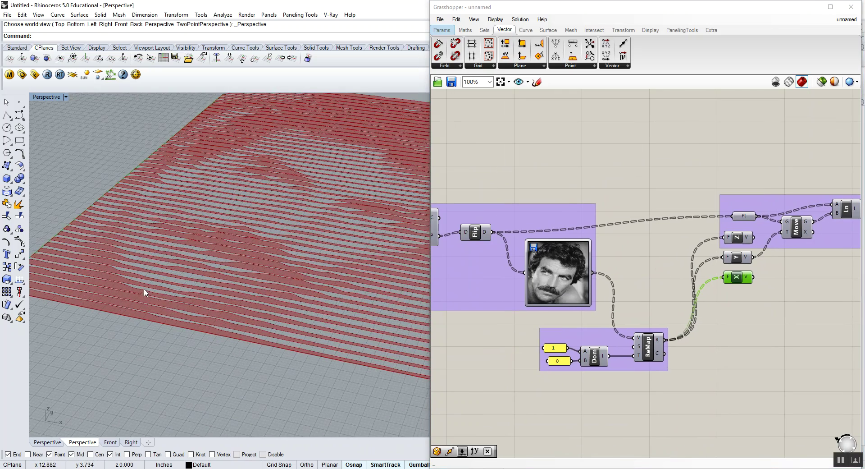
scroll(142, 288, "down", 5)
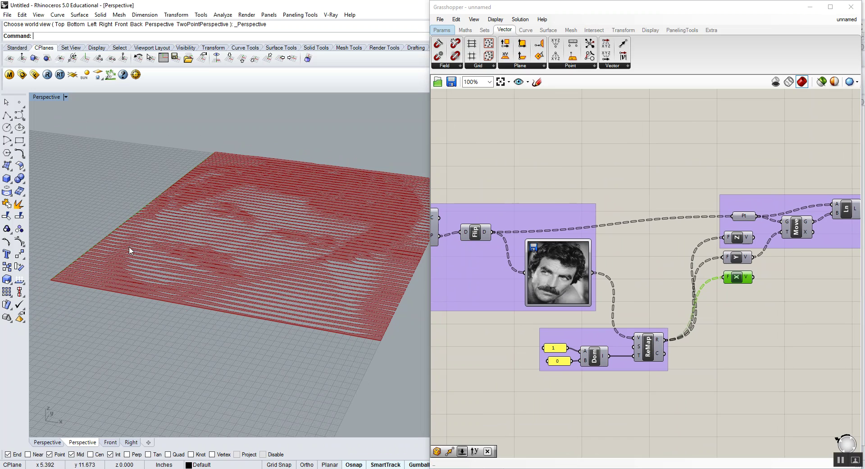
right_click_drag(256, 180, 277, 216)
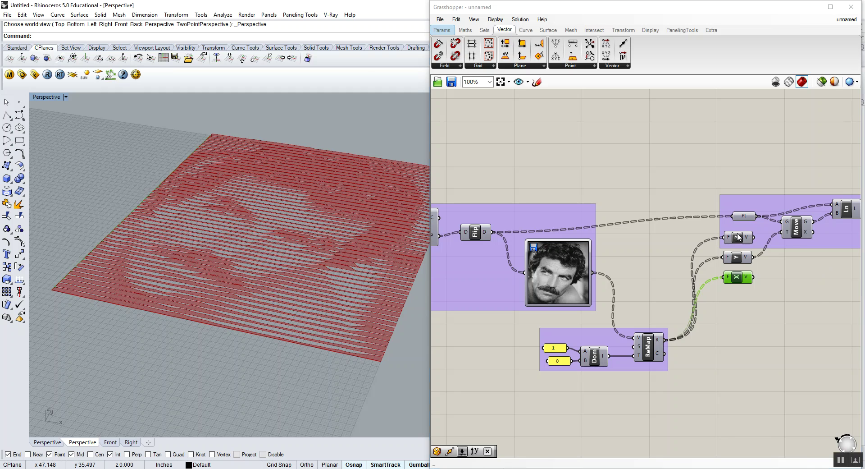
Delete the Unit Y and Unit X vector components, keeping only Unit Z connected to the ReMap result
left_click_drag(737, 236, 736, 237)
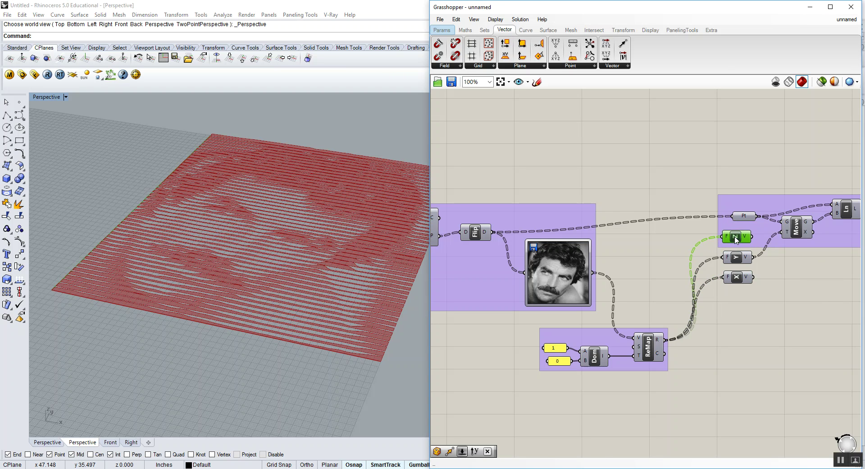
scroll(735, 239, "up", 3)
left_click_drag(763, 336, 715, 265)
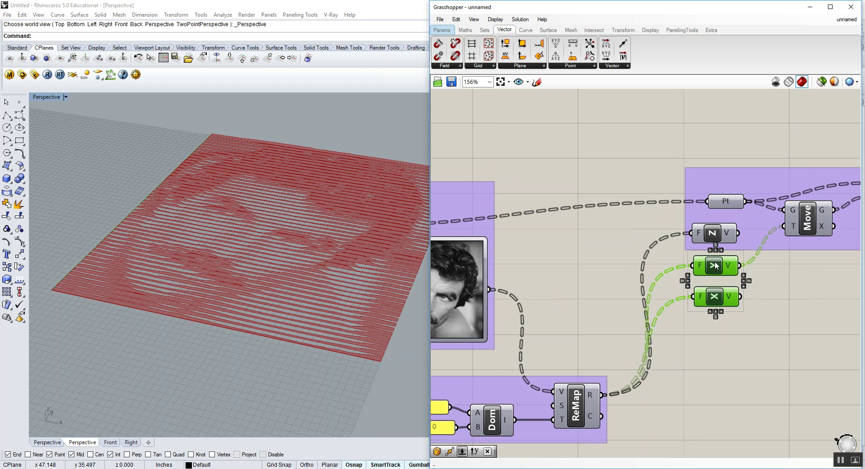
scroll(715, 265, "down", 4)
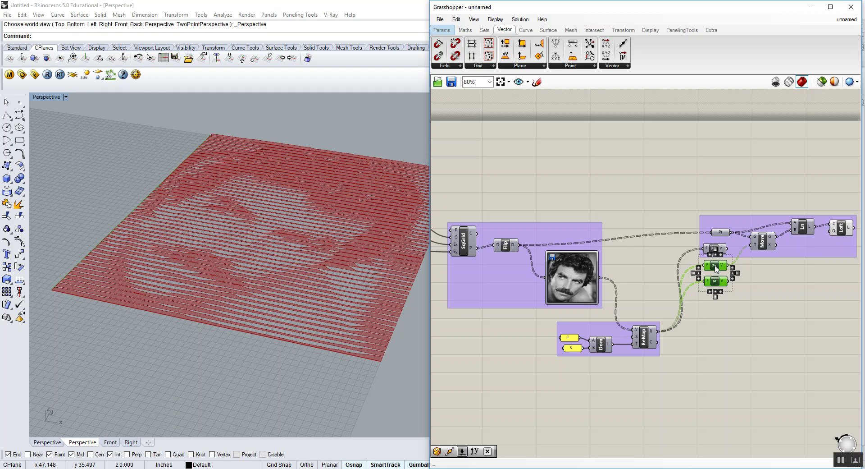
scroll(718, 269, "up", 5)
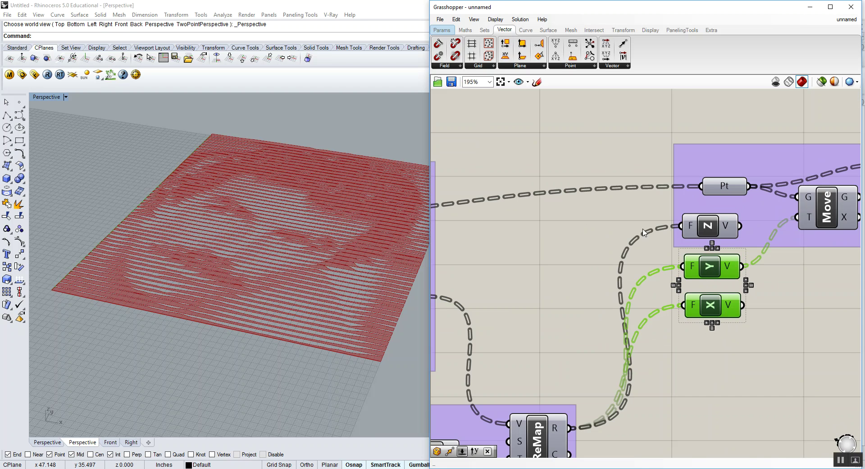
right_click_drag(296, 264, 293, 261)
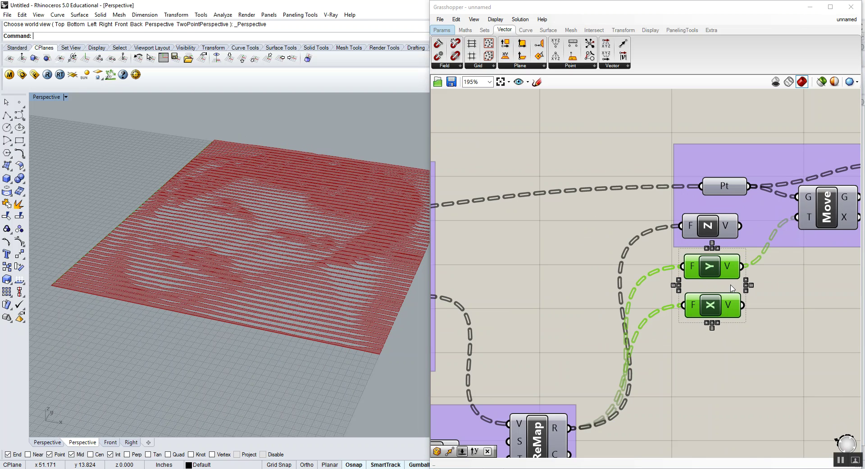
key("Delete")
right_click_drag(708, 247, 700, 259)
key("Delete")
Connect the Unit Z vector output to the Move component's T input and inspect the resulting strips
left_click(705, 239)
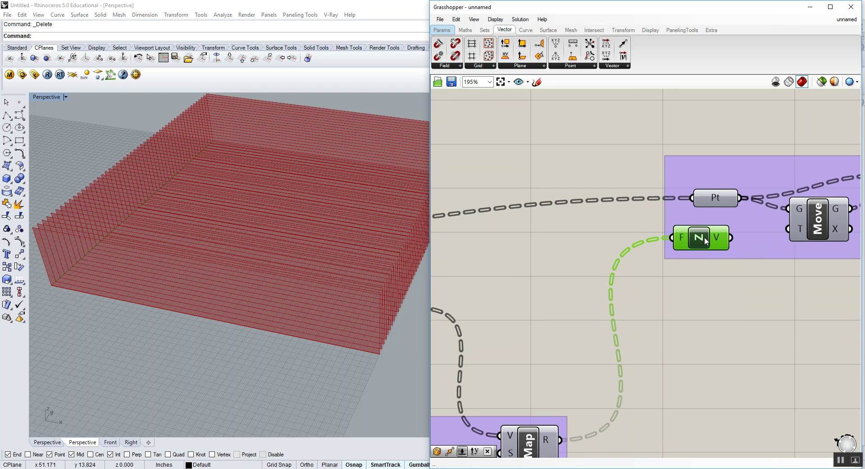
left_click_drag(731, 238, 787, 229)
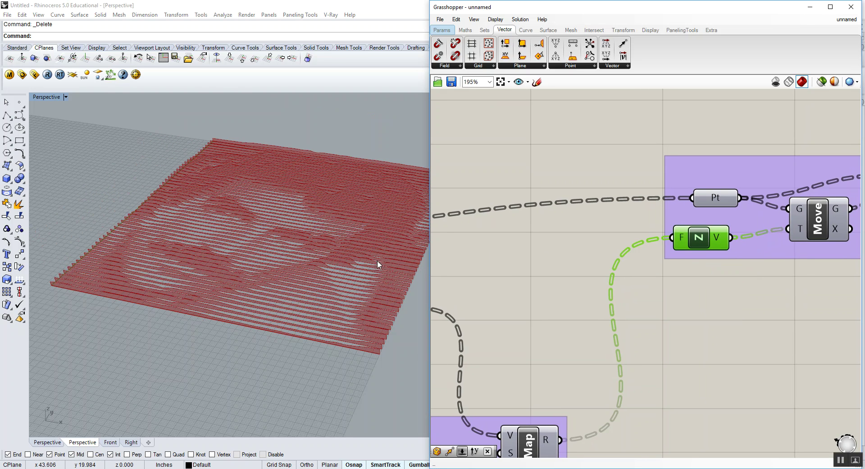
right_click_drag(378, 263, 255, 252)
scroll(251, 253, "down", 4)
scroll(291, 213, "up", 9)
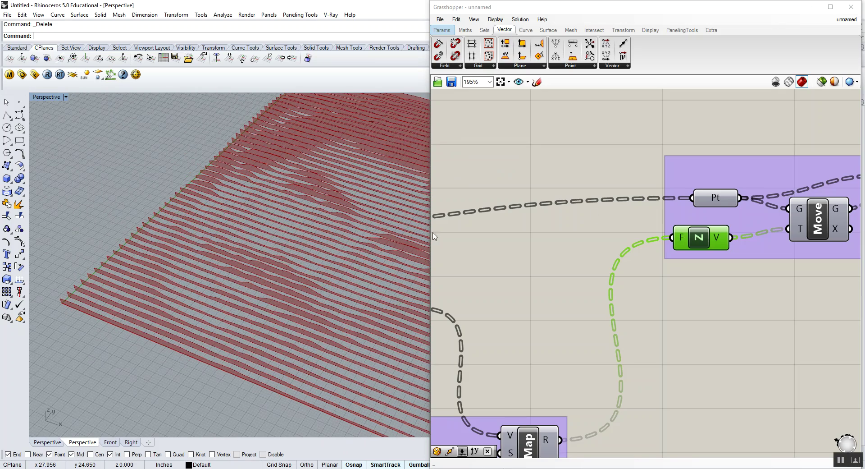
Delete the Loft and Line components at the end of the definition
scroll(680, 220, "down", 3)
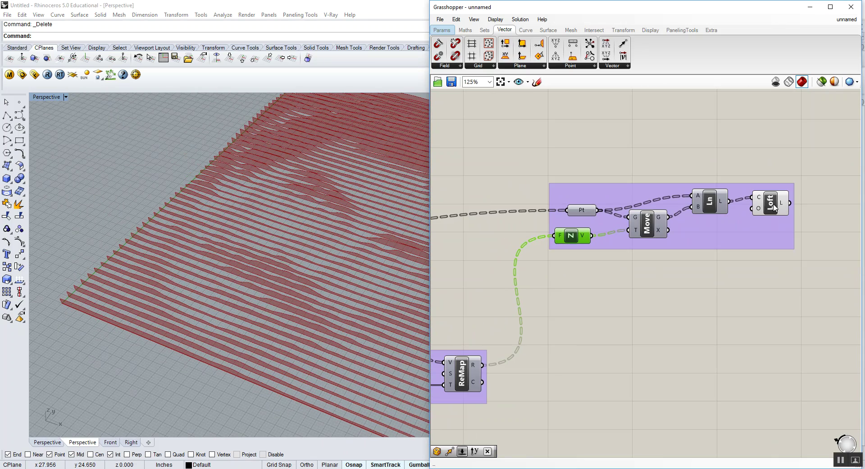
left_click(772, 208)
key("Delete")
left_click(710, 205)
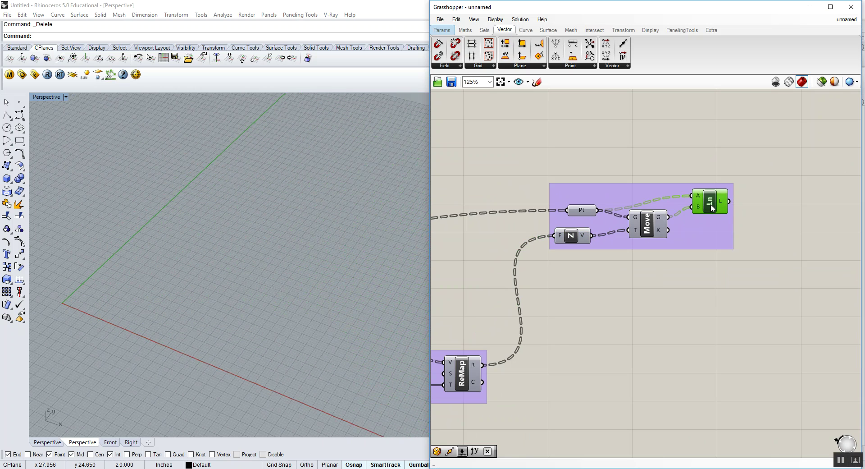
key("Delete")
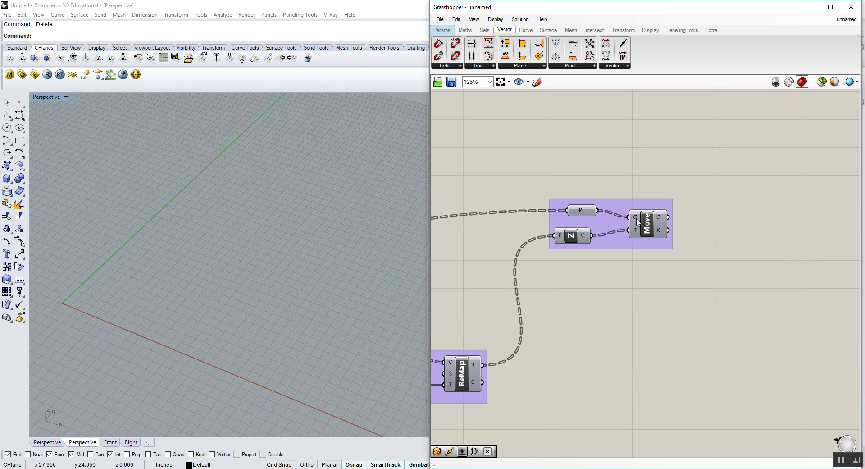
Turn on the preview of the Move component and view its points from a lower angle
left_click(647, 220)
right_click(649, 222)
left_click(674, 237)
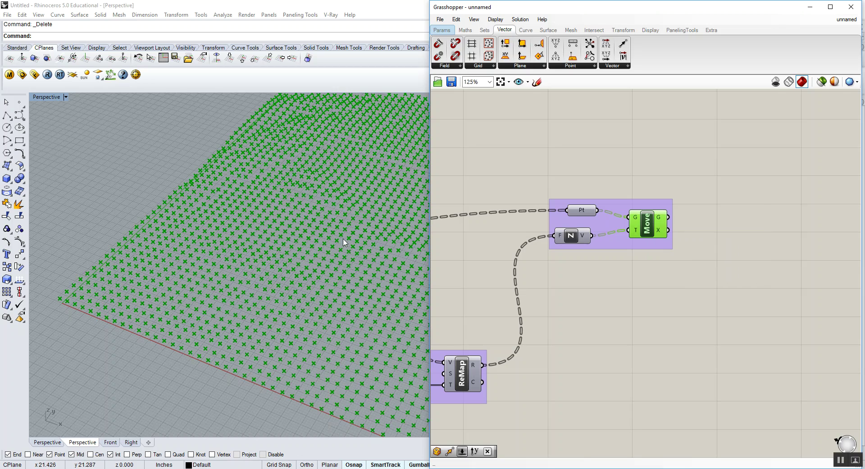
right_click_drag(344, 241, 108, 291)
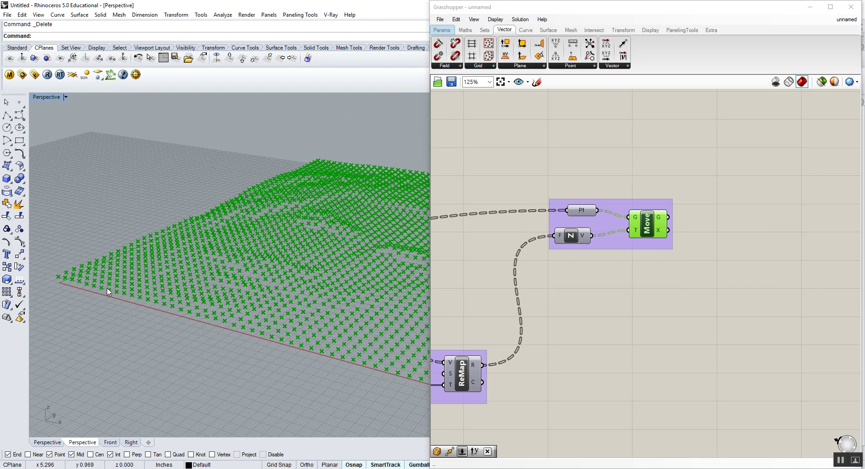
Turn on the preview of the Pt parameter and compare the original grid points with the moved ones
left_click(582, 210)
right_click(583, 211)
left_click(607, 224)
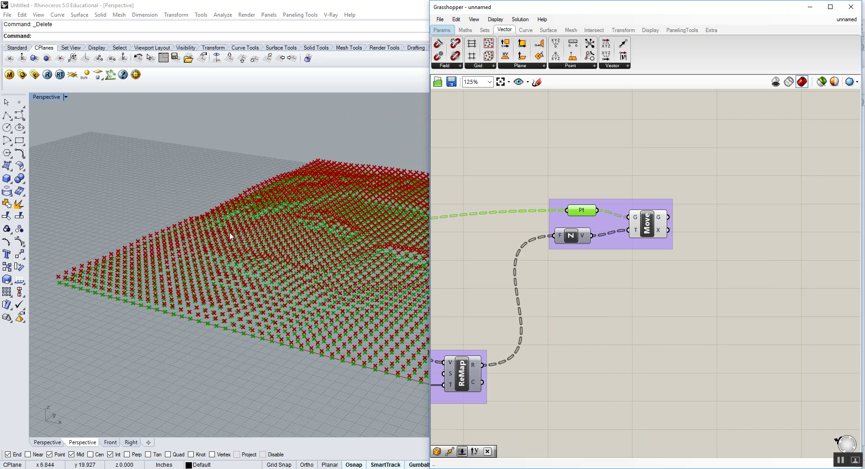
right_click_drag(216, 229, 120, 306)
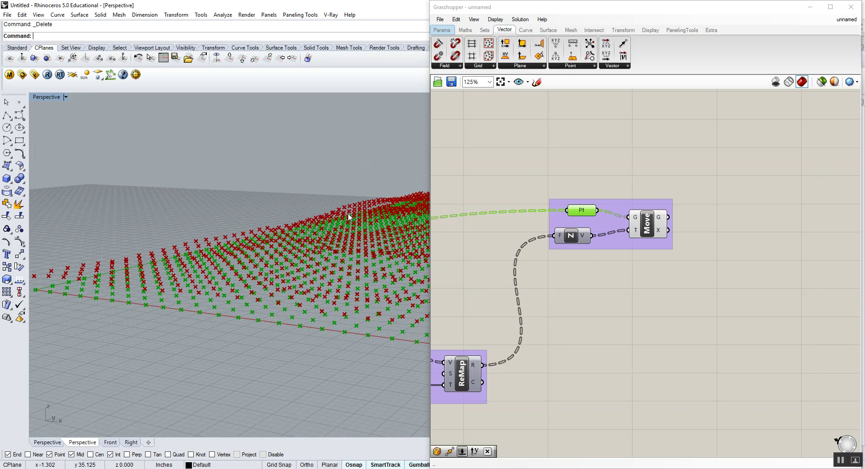
right_click_drag(339, 246, 342, 270)
Move the panel containing 1 closer to the Domain component, just above the panel containing 0
right_click_drag(481, 299, 681, 224)
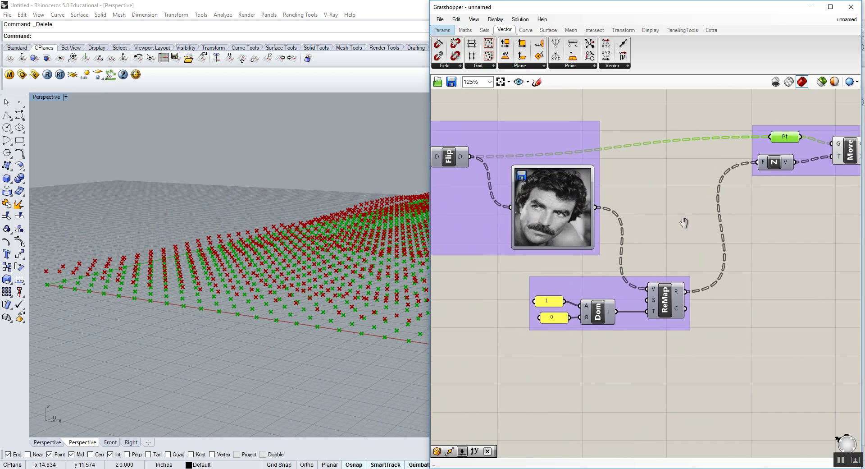
scroll(598, 254, "up", 3)
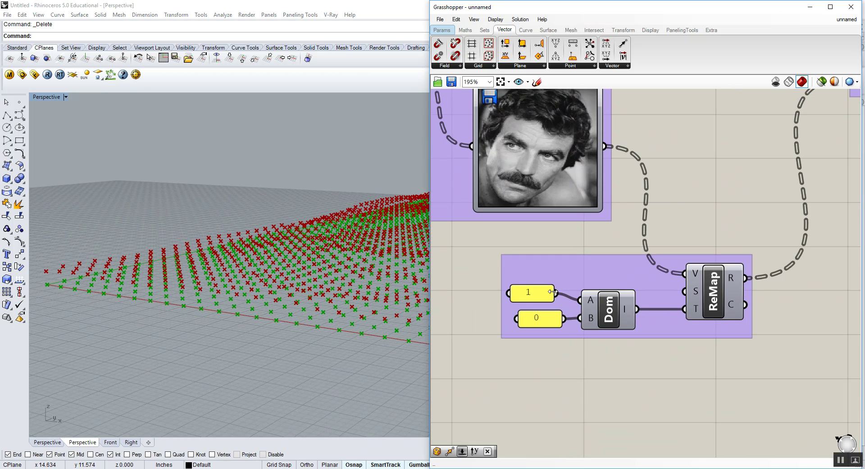
right_click_drag(559, 295, 602, 261)
left_click(580, 260)
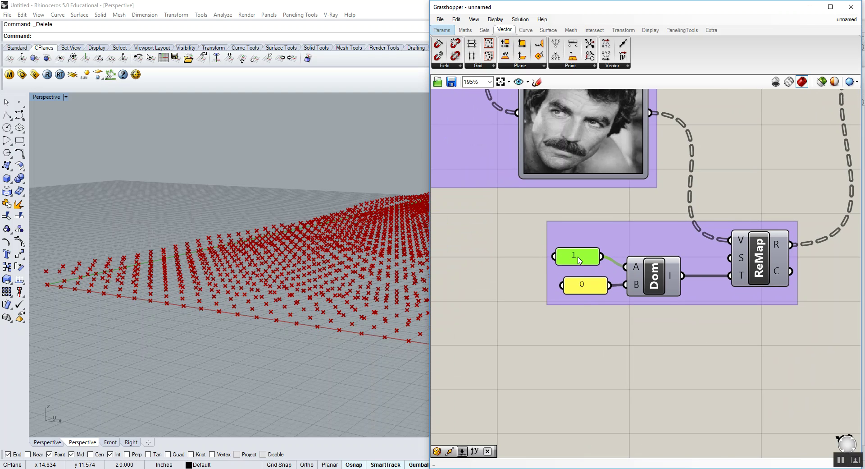
left_click_drag(580, 260, 586, 266)
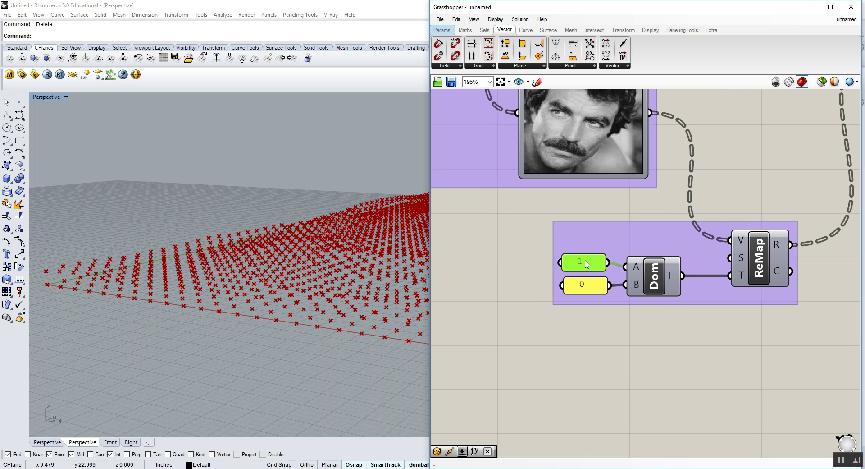
Set the upper panel feeding the Domain component to 5 and view the displaced points from another angle
double_click(586, 264)
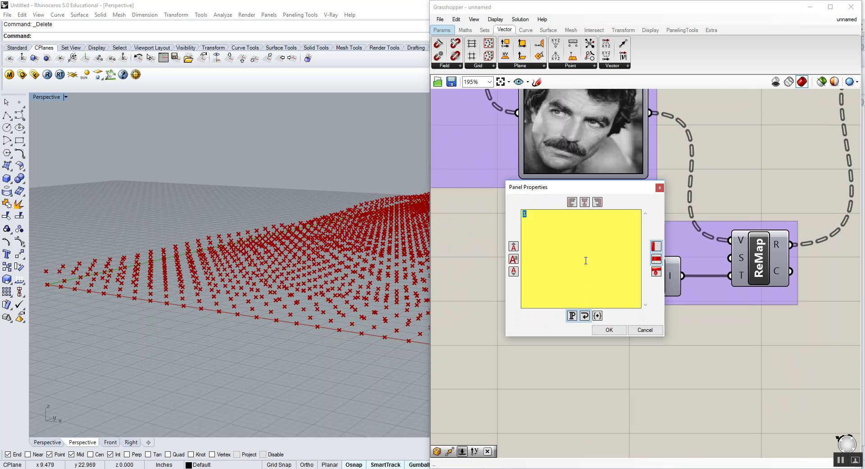
left_click(615, 331)
mouse_move(221, 271)
right_mouse_down()
mouse_move(249, 231)
mouse_move(207, 279)
right_mouse_up()
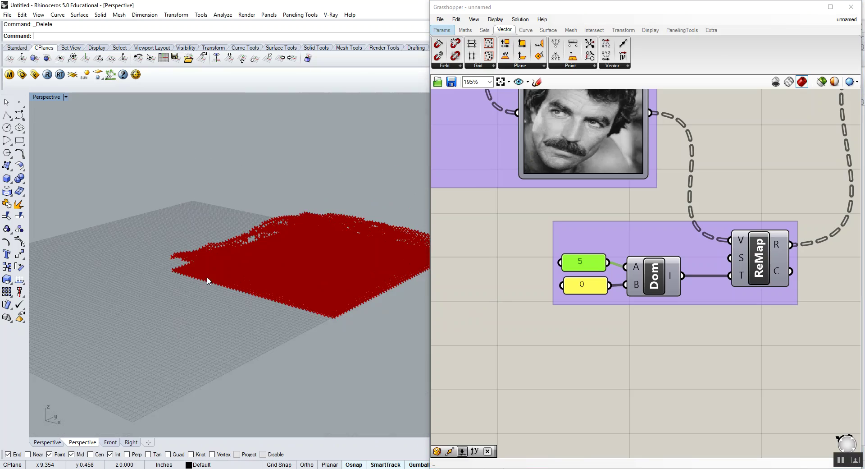
right_click_drag(323, 241, 299, 276)
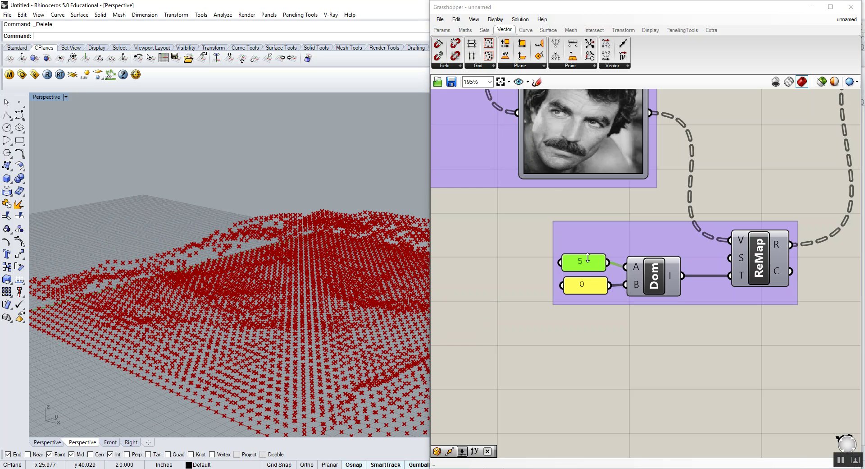
Add a Number Slider beside the Domain component with a minimum of 0.100 and a maximum of 10.000
left_click(441, 29)
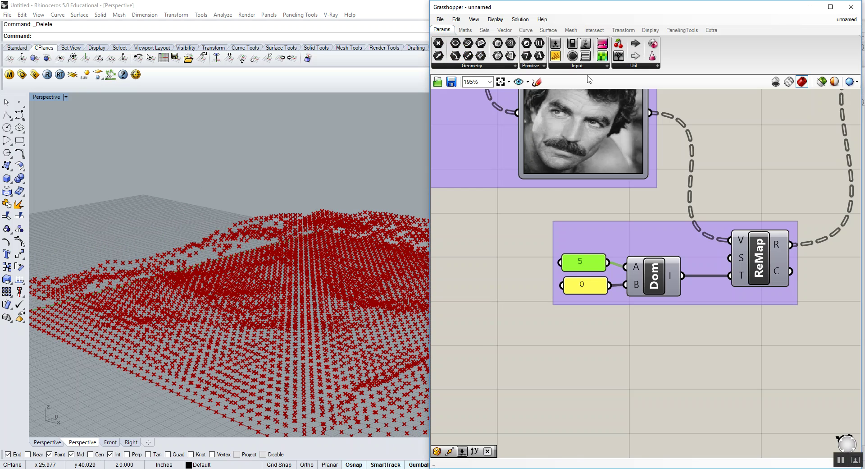
left_click(576, 68)
left_click_drag(531, 78, 528, 251)
double_click(471, 246)
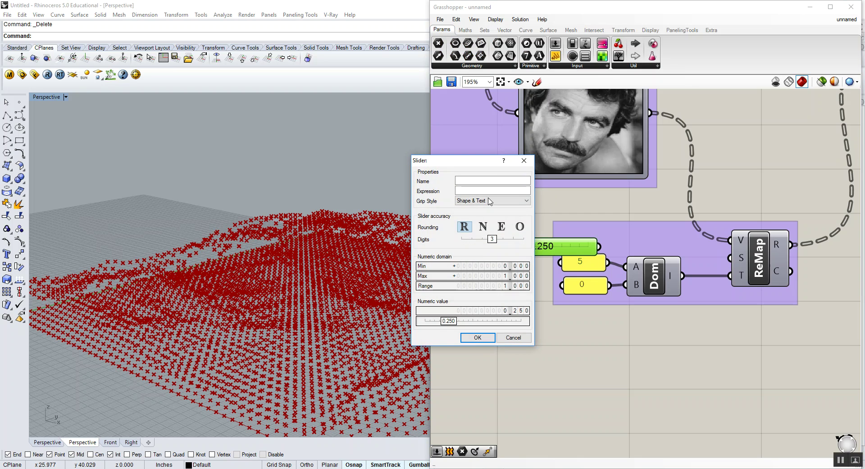
left_click(519, 266)
left_click_drag(519, 260, 514, 199)
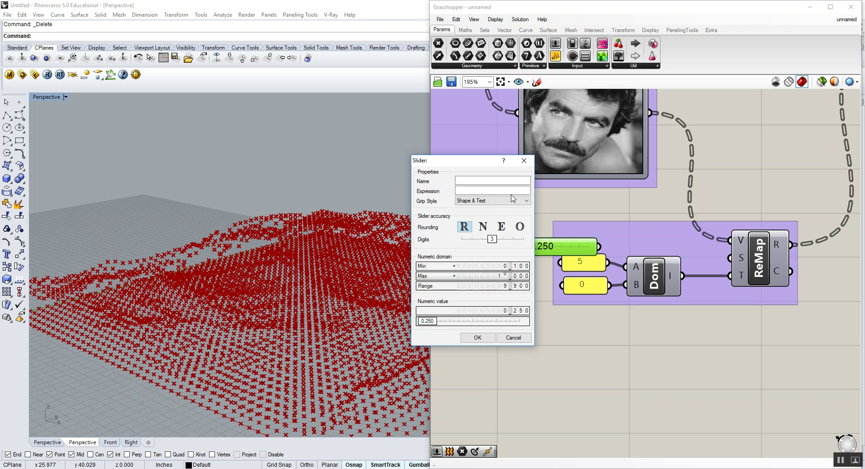
left_click(478, 337)
Connect the new slider to the Domain component's A input and delete the panel containing 5
left_click_drag(559, 252, 625, 267)
left_click(593, 267)
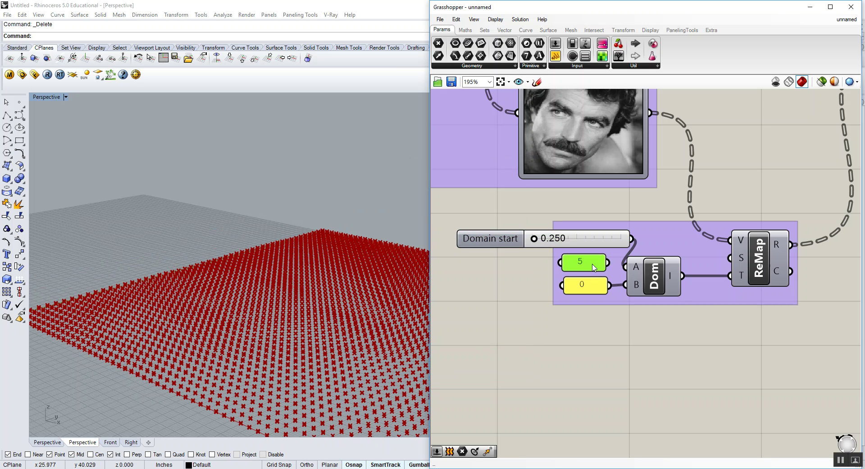
key("Delete")
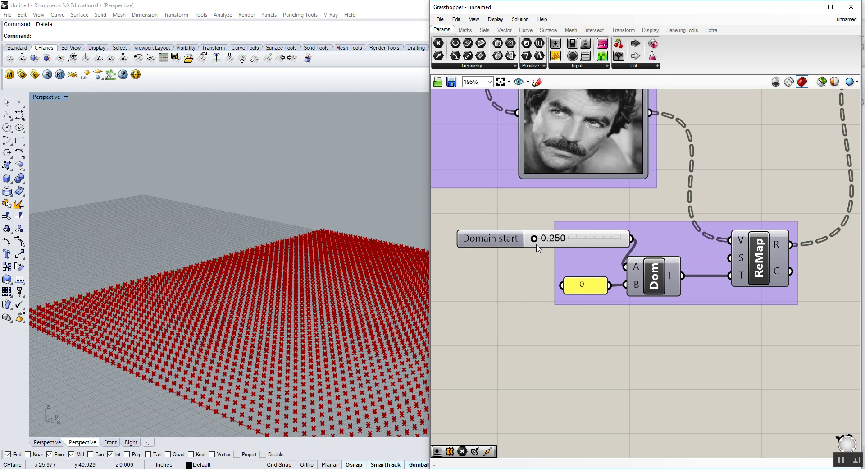
Set the Domain start slider to 1
double_click(538, 240)
type("1")
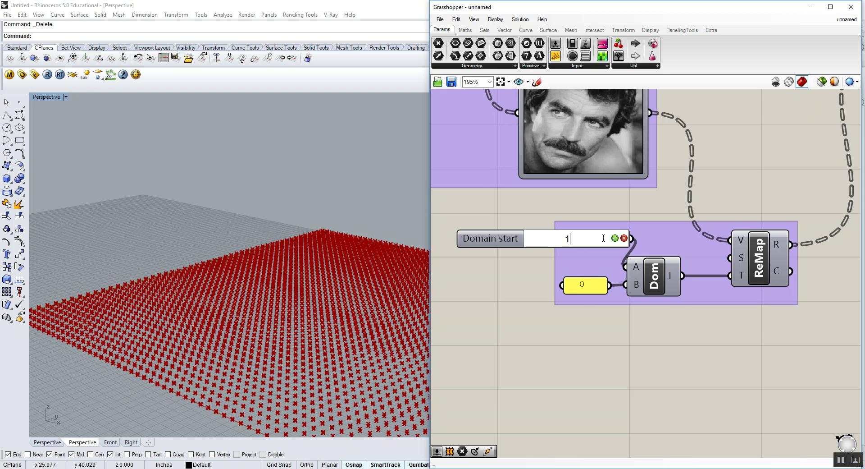
left_click(613, 239)
Add the Domain start slider to the remap group and line it up beside the Domain component
right_click(583, 256)
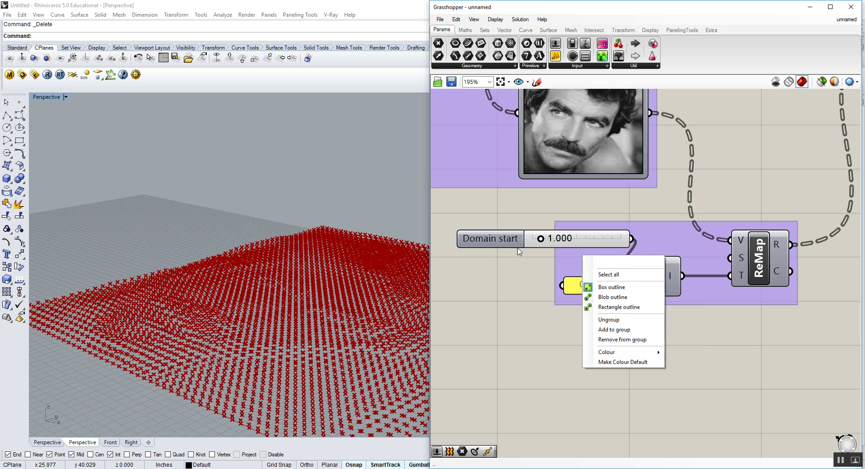
left_click(502, 243)
right_click(589, 260)
left_click(620, 335)
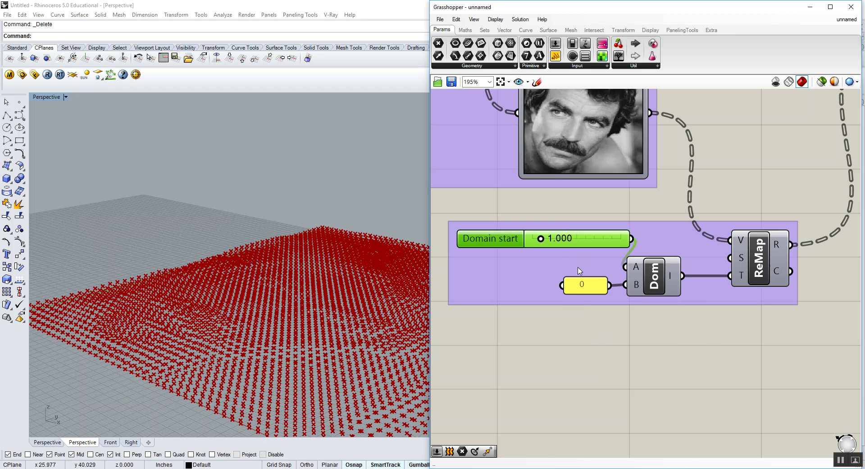
left_click_drag(586, 243, 565, 272)
Rename the slider feeding the Domain component's A input as MaxDisplacement
right_click_drag(564, 271, 607, 255)
right_click(525, 250)
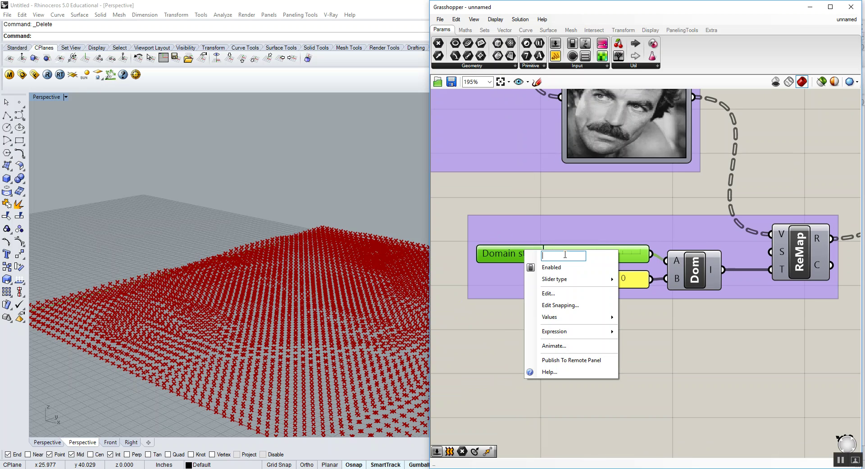
type("Max")
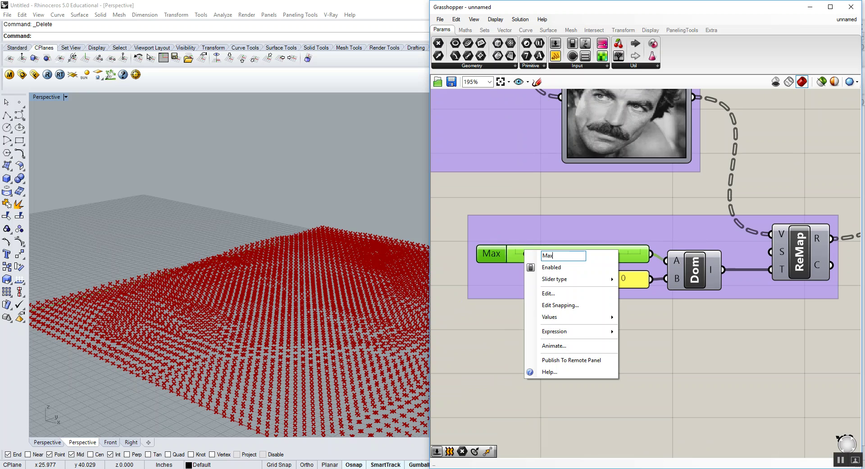
type("Displacement")
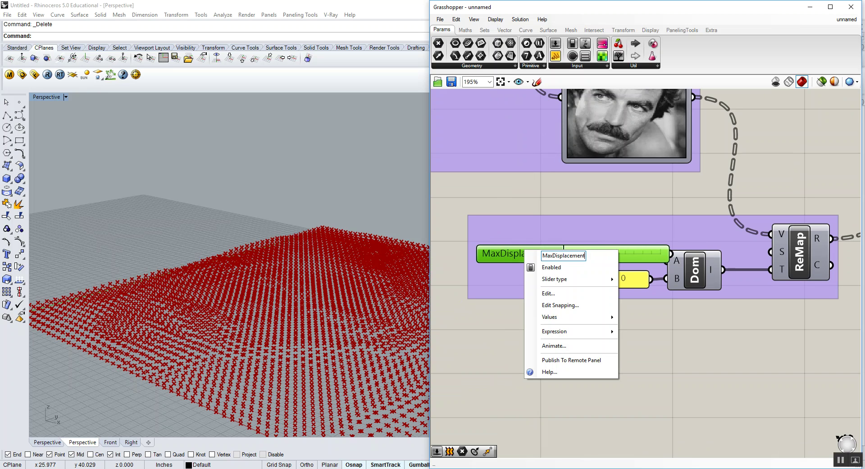
left_click(578, 205)
Move the MaxDisplacement slider clear of the Domain component, set it to about 2.217 and view the points from a low angle
left_click_drag(649, 258, 601, 255)
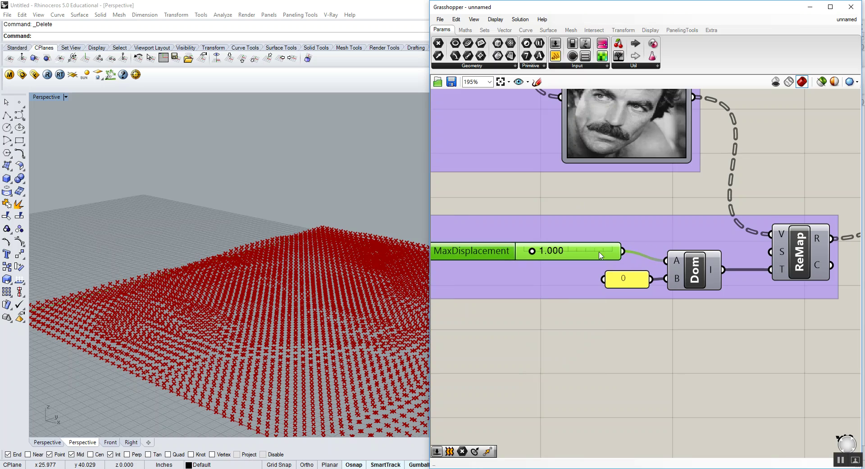
mouse_move(533, 255)
left_mouse_down()
mouse_move(599, 253)
mouse_move(538, 257)
left_mouse_up()
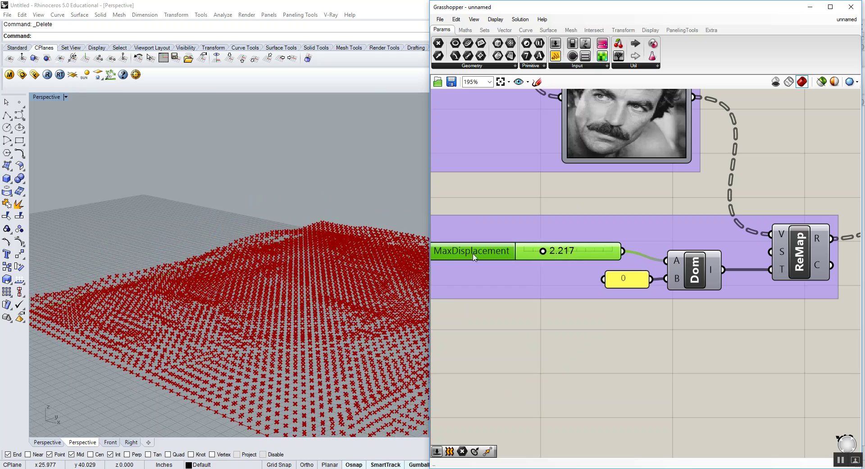
right_click_drag(212, 259, 279, 297)
Turn off the preview of the Pt parameter and view only the displaced points from above
right_click_drag(697, 196, 643, 313)
scroll(644, 313, "down", 4)
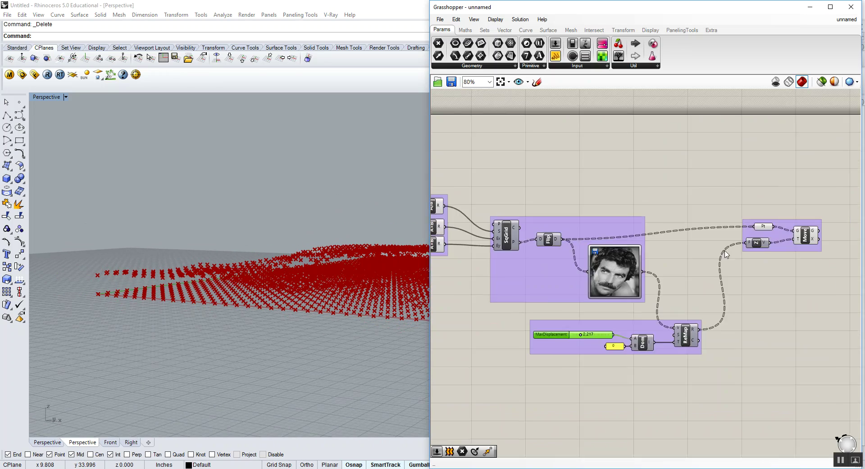
right_click_drag(761, 234, 662, 250)
scroll(663, 249, "up", 5)
left_click_drag(670, 224, 660, 225)
right_click(659, 224)
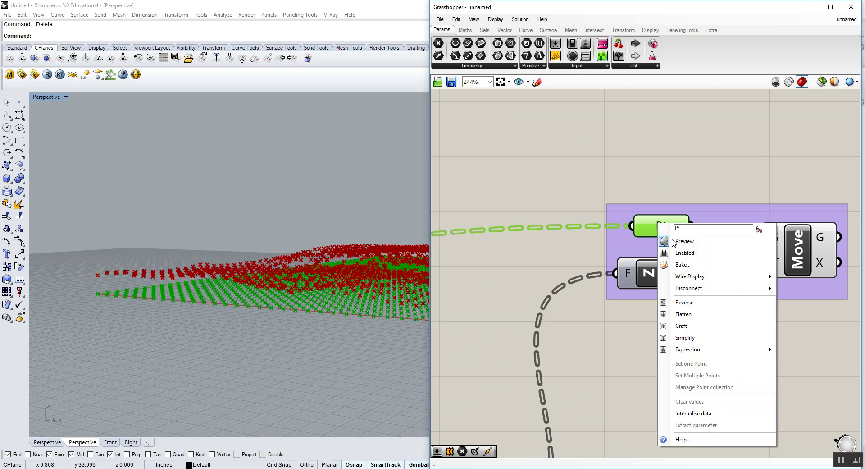
left_click(675, 242)
right_click_drag(316, 252, 328, 317)
scroll(327, 316, "up", 3)
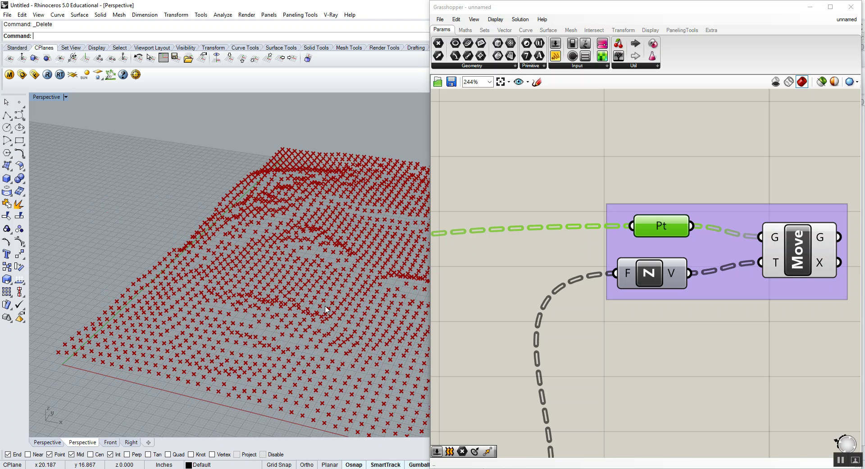
Add a Surface From Points component after Move and connect Move's G output to its P input
left_click(548, 30)
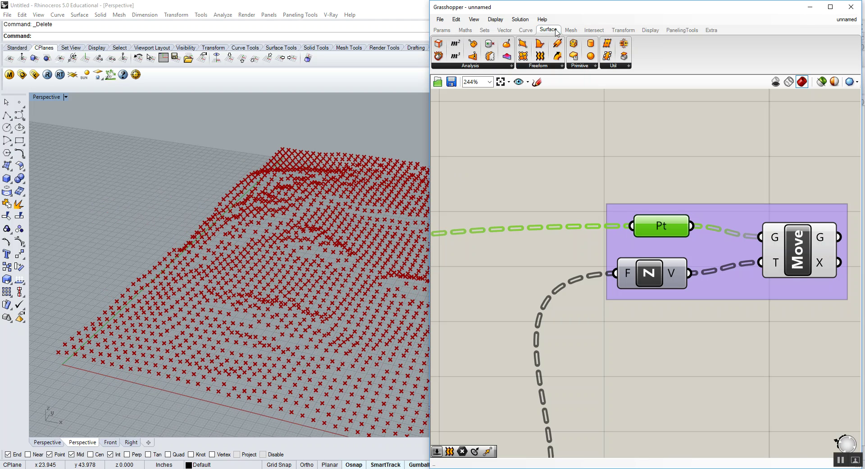
left_click(554, 64)
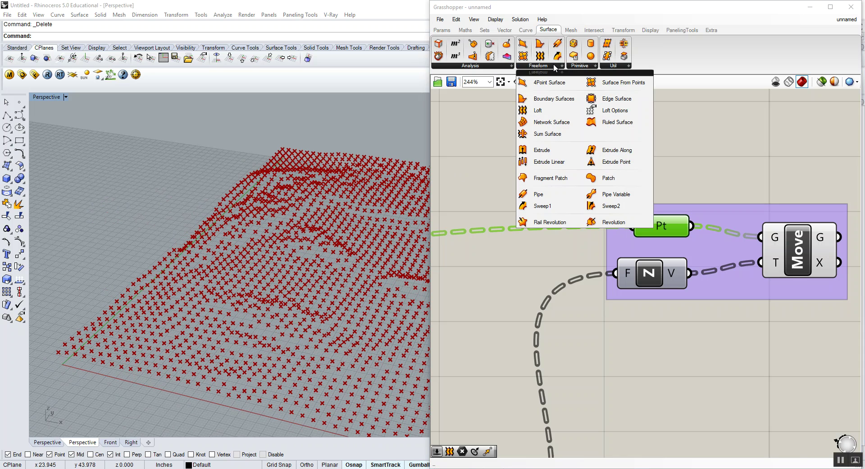
left_click(620, 86)
scroll(551, 151, "down", 5)
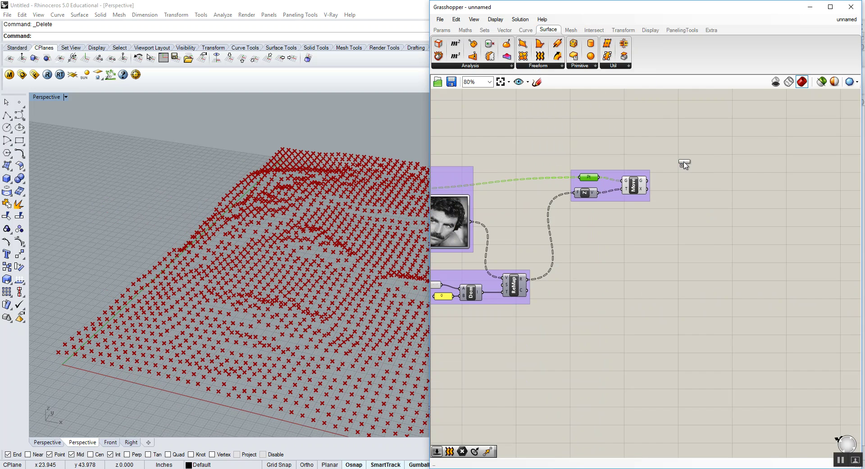
left_click(685, 163)
scroll(685, 163, "up", 4)
left_click_drag(670, 150, 693, 184)
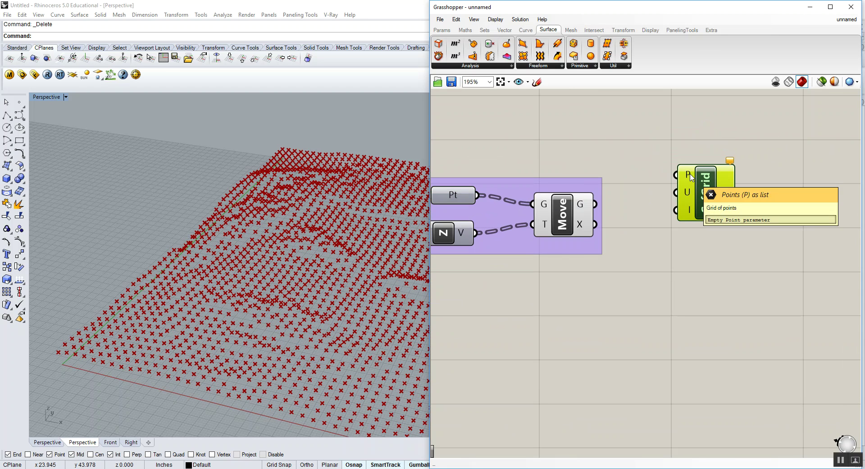
left_click_drag(565, 206, 736, 204)
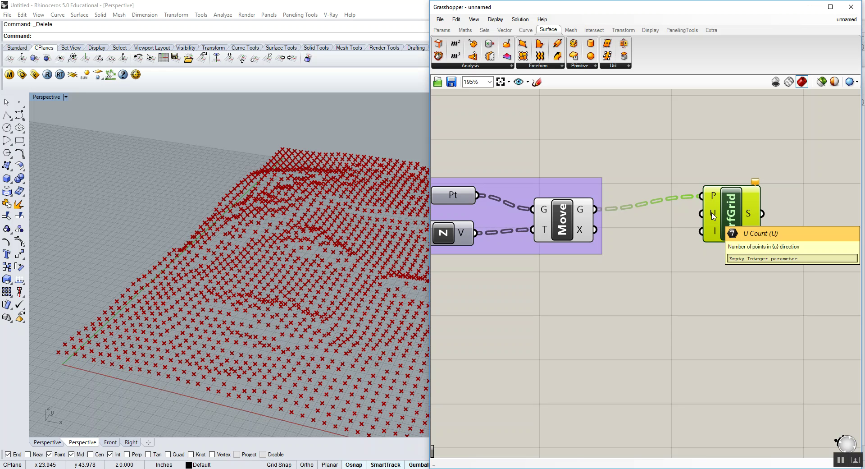
Examine the rows and edges of the displaced point grid to work out the surface's U count
scroll(338, 272, "down", 5)
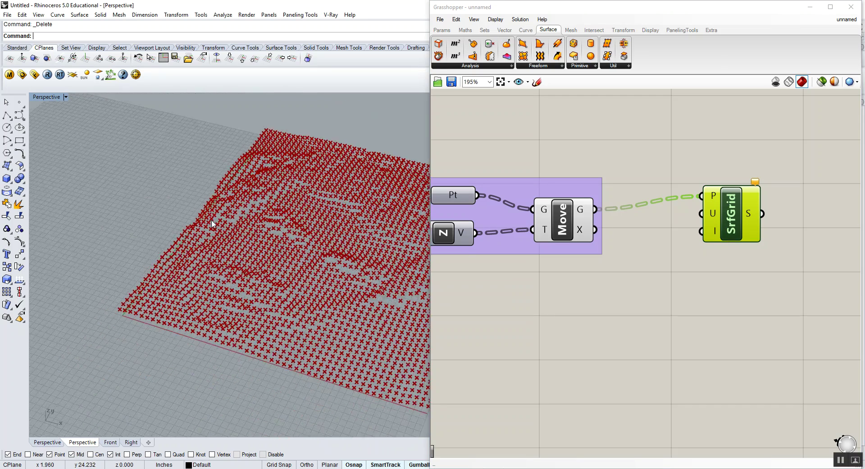
scroll(227, 201, "up", 2)
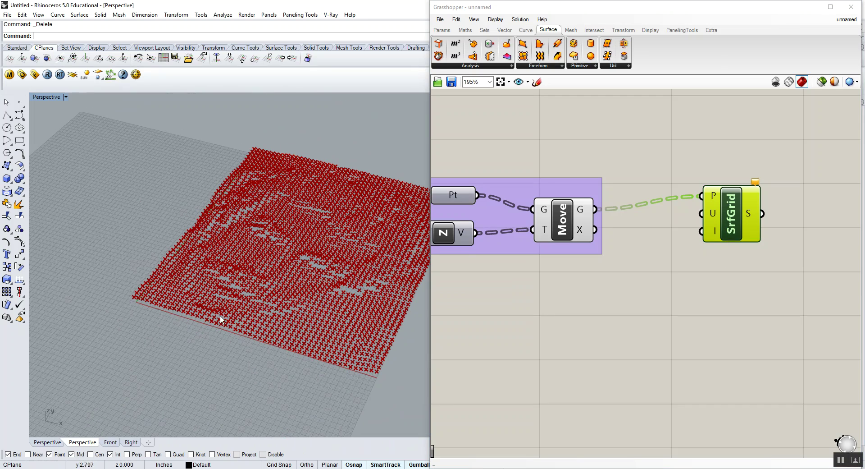
right_click_drag(673, 240, 739, 257)
scroll(737, 256, "down", 2)
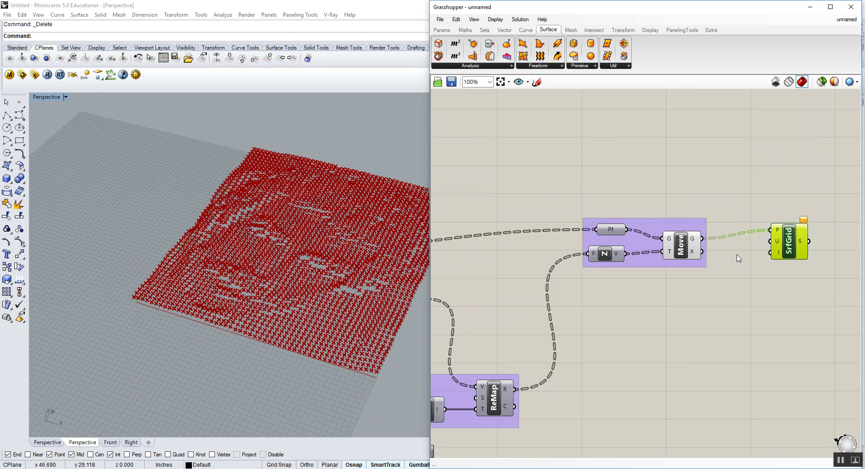
scroll(766, 254, "up", 2)
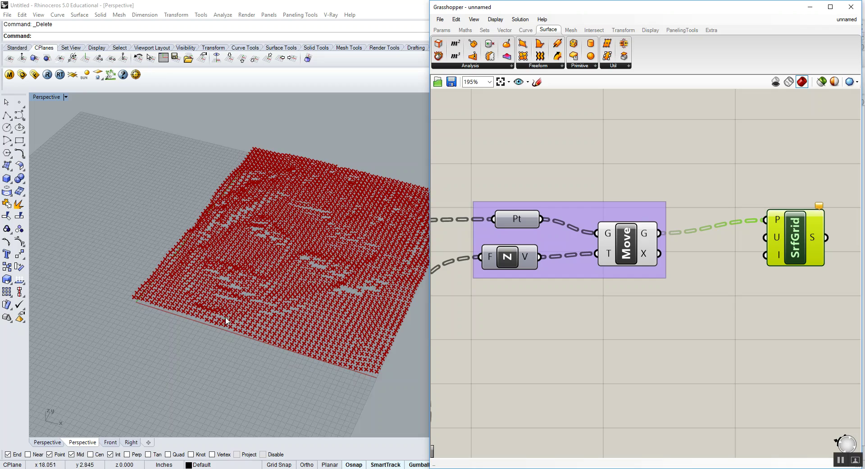
right_click_drag(268, 293, 271, 278)
scroll(216, 306, "up", 2)
right_click_drag(215, 308, 218, 293)
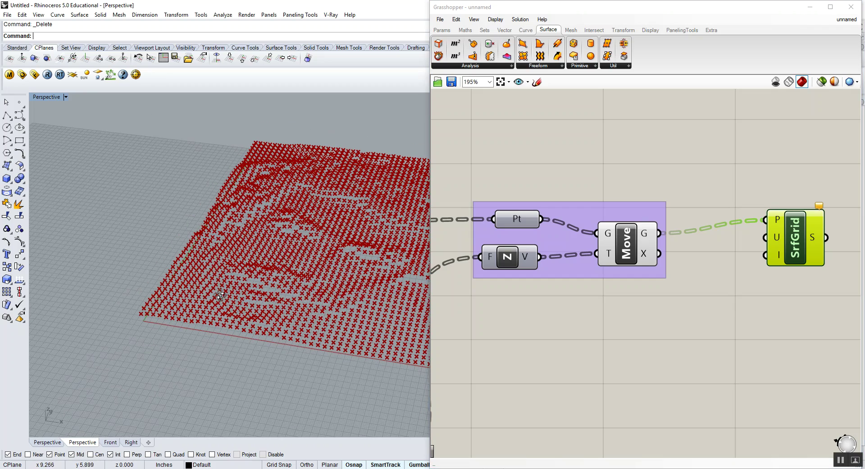
right_click_drag(282, 289, 232, 239)
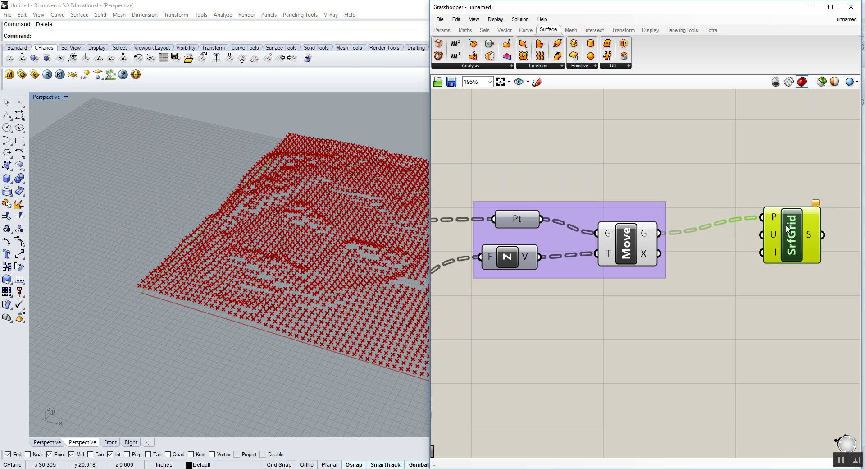
Trace the grid's point counts from the ImageWidth and ImageHeight sliders to the SqGrid component's extent inputs
scroll(760, 255, "down", 5)
right_click_drag(629, 252, 748, 251)
scroll(491, 253, "up", 2)
right_click_drag(490, 253, 592, 248)
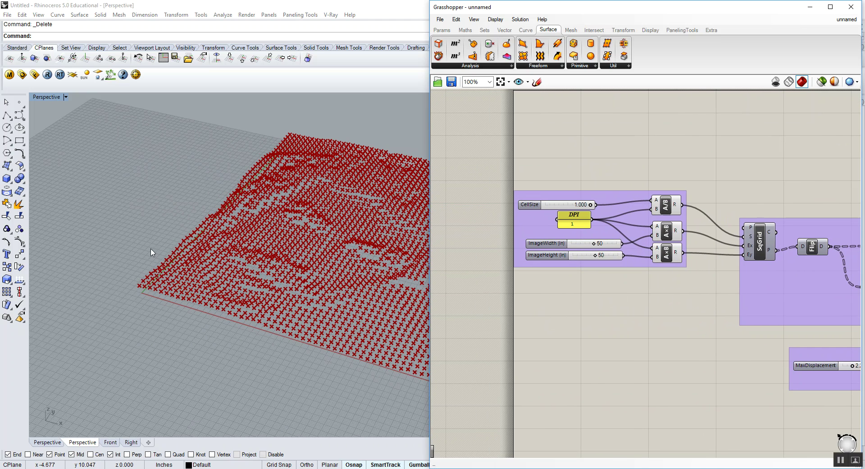
scroll(132, 259, "down", 3)
scroll(235, 221, "up", 3)
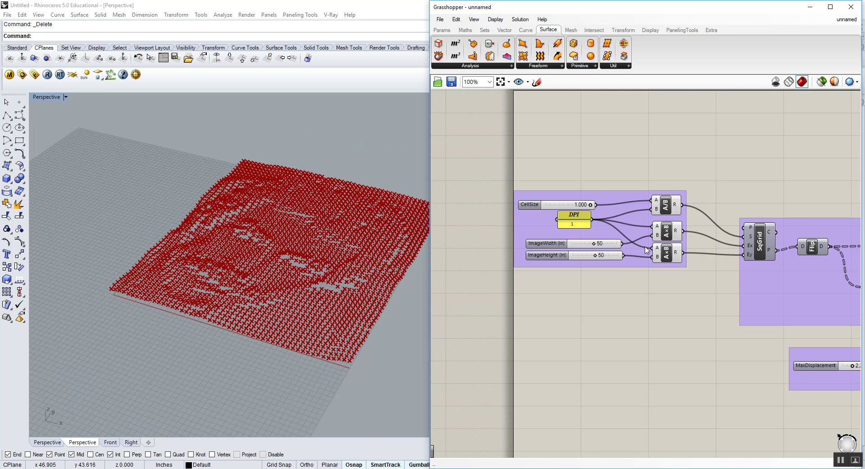
scroll(639, 247, "up", 3)
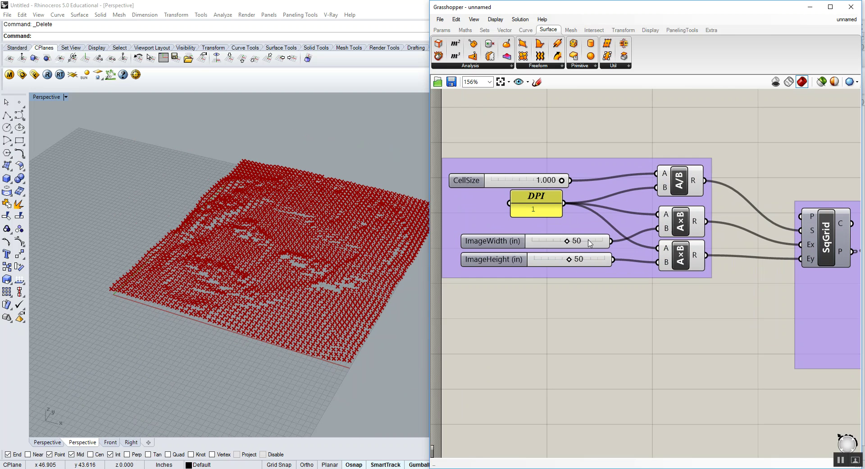
left_click(602, 246)
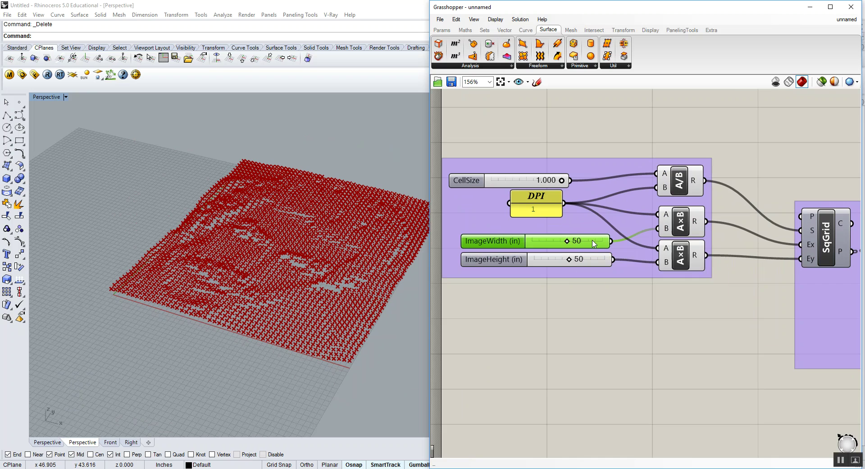
right_click_drag(785, 238, 736, 231)
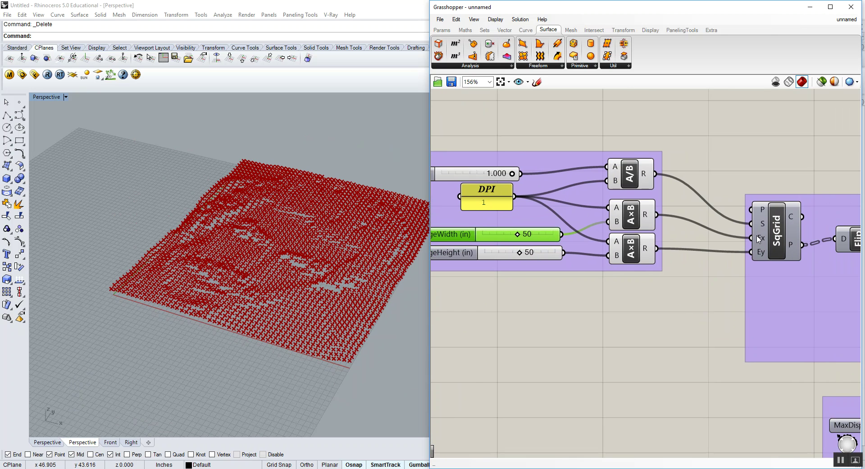
Examine the displaced grid's origin corner, edges and rows, comparing its point counts with the ImageWidth and ImageHeight sliders
scroll(112, 298, "up", 5)
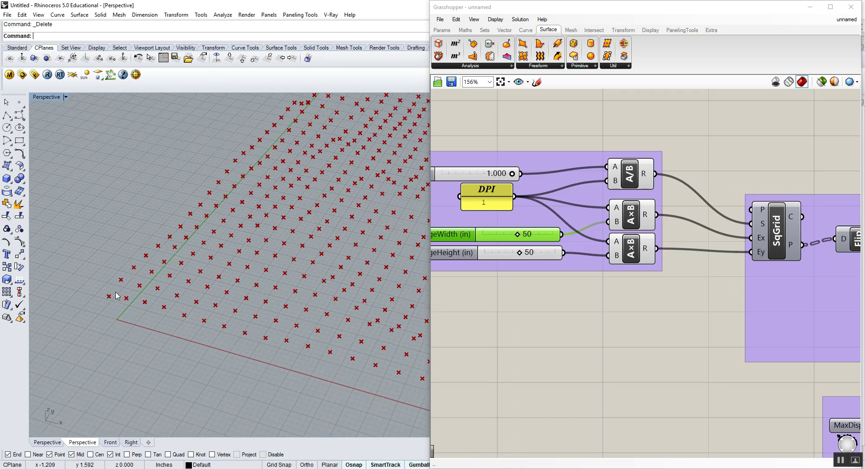
scroll(119, 301, "up", 2)
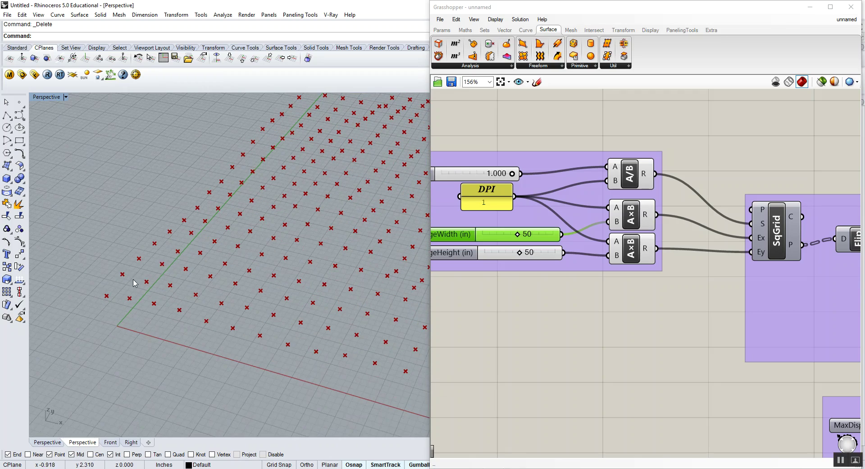
scroll(142, 273, "down", 3)
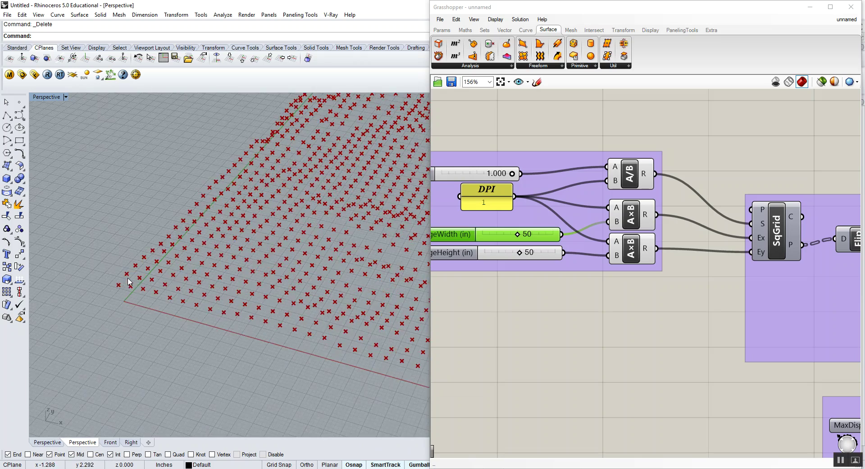
scroll(128, 281, "up", 3)
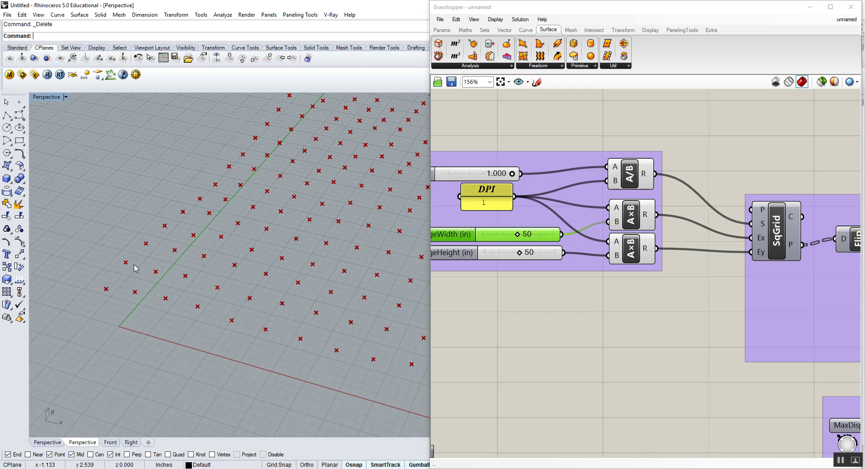
scroll(131, 276, "down", 2)
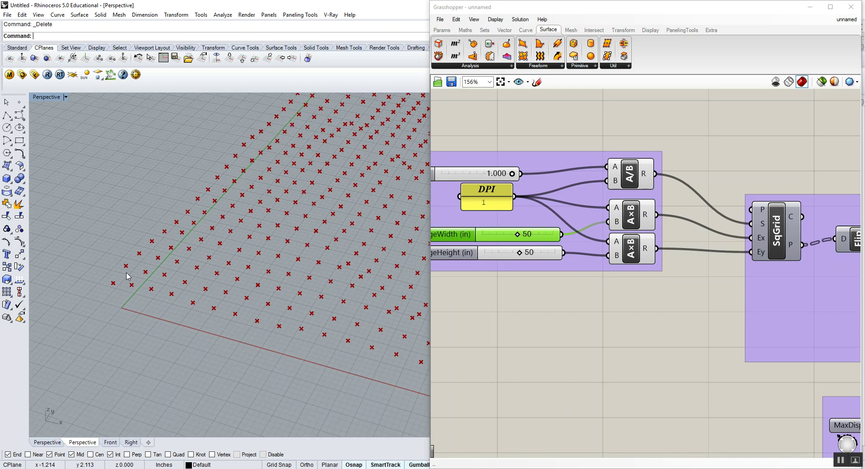
scroll(128, 276, "up", 2)
scroll(168, 278, "up", 2)
right_click_drag(168, 278, 155, 334)
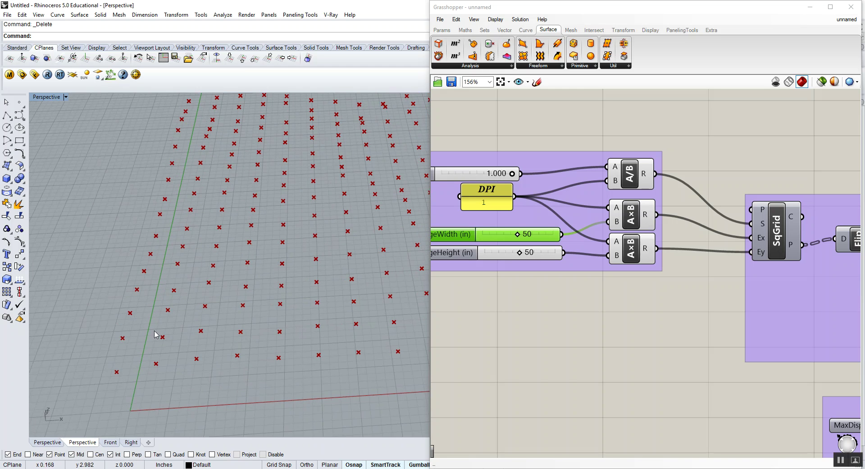
scroll(151, 347, "down", 6)
scroll(173, 343, "up", 4)
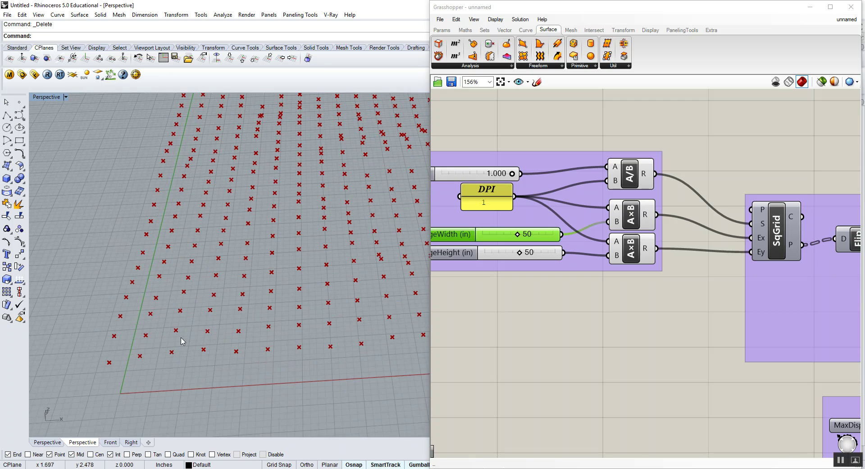
scroll(156, 341, "down", 4)
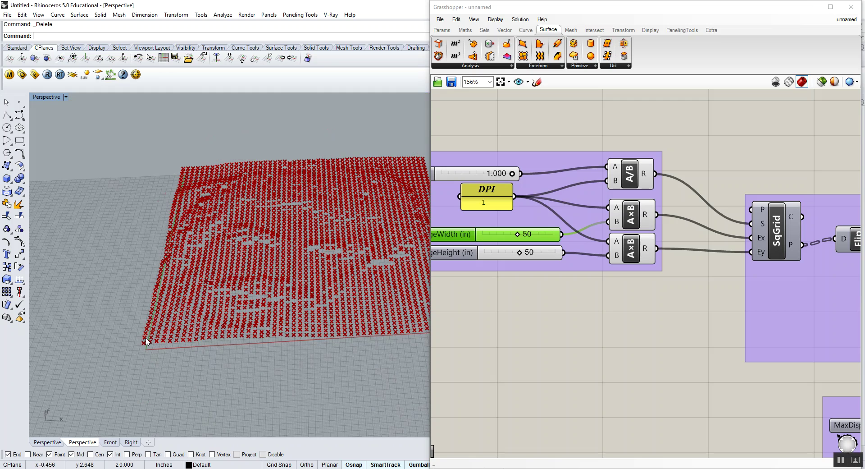
scroll(406, 325, "up", 5)
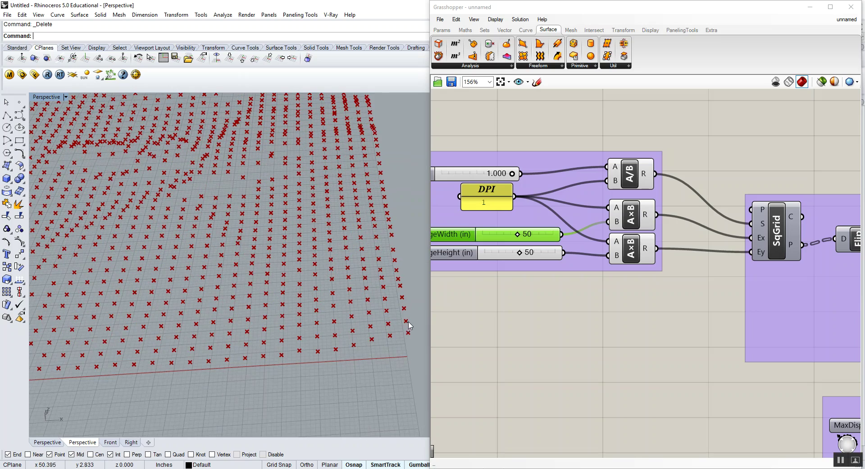
scroll(407, 326, "down", 3)
scroll(280, 328, "down", 2)
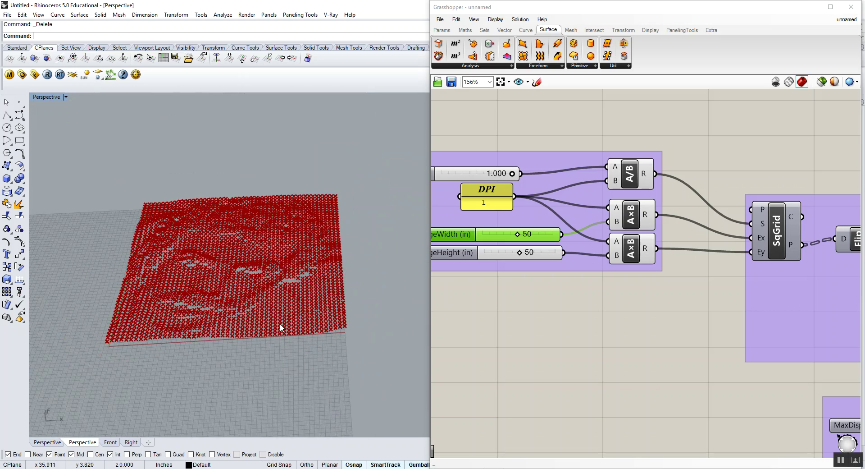
right_click_drag(282, 328, 277, 336)
right_click_drag(581, 254, 591, 266)
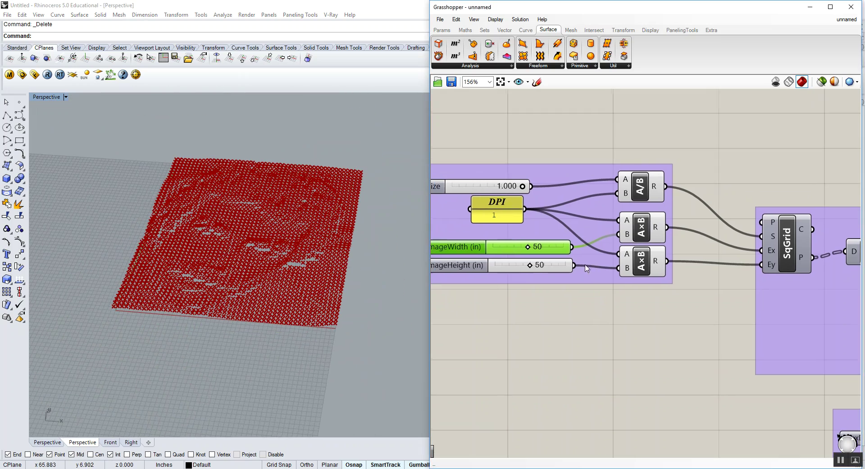
scroll(573, 248, "down", 2)
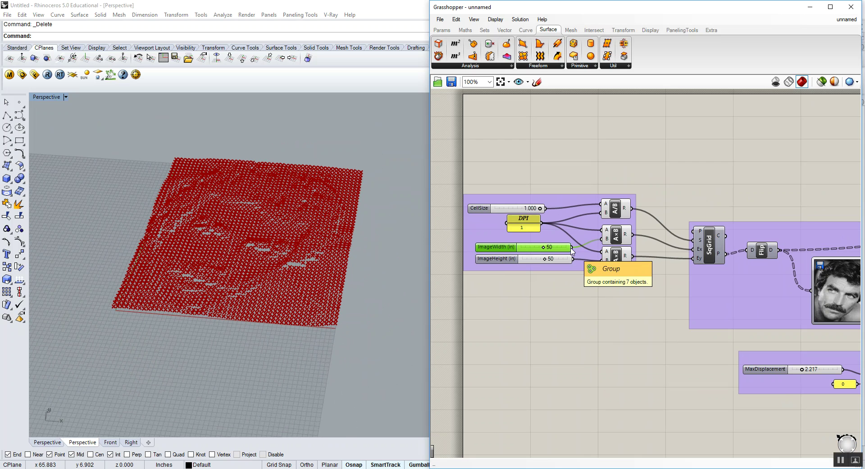
scroll(540, 248, "up", 1)
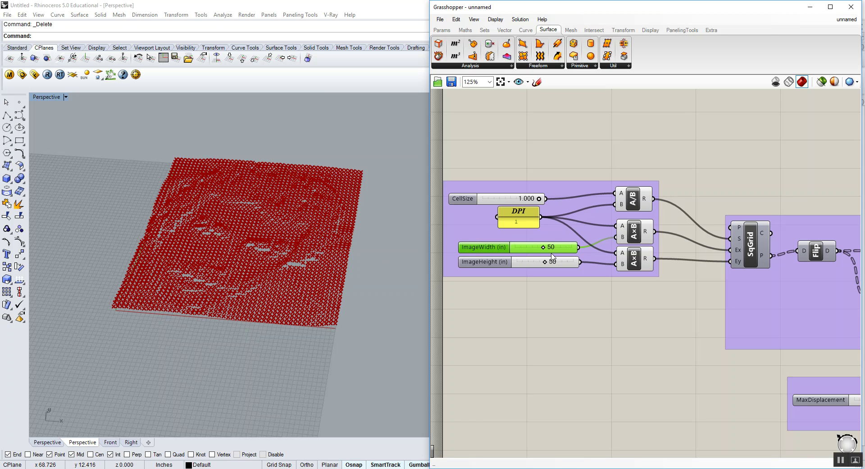
Set the expression x+1 on the U input of the SrfGrid component
scroll(604, 243, "down", 6)
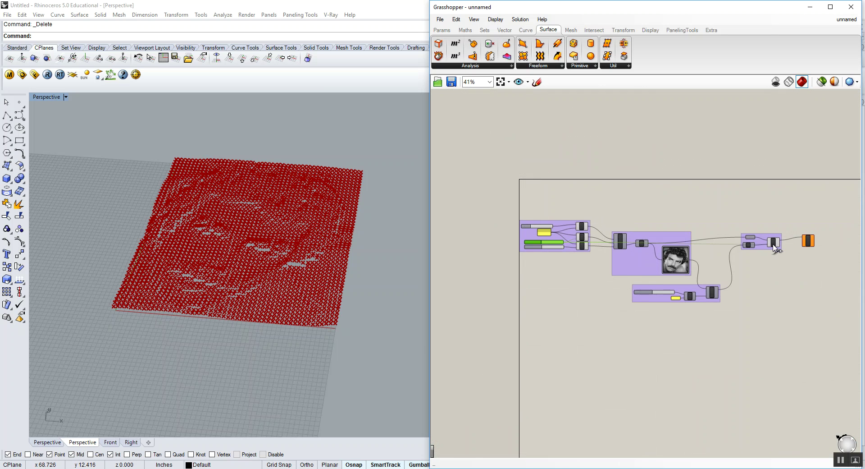
scroll(774, 247, "up", 6)
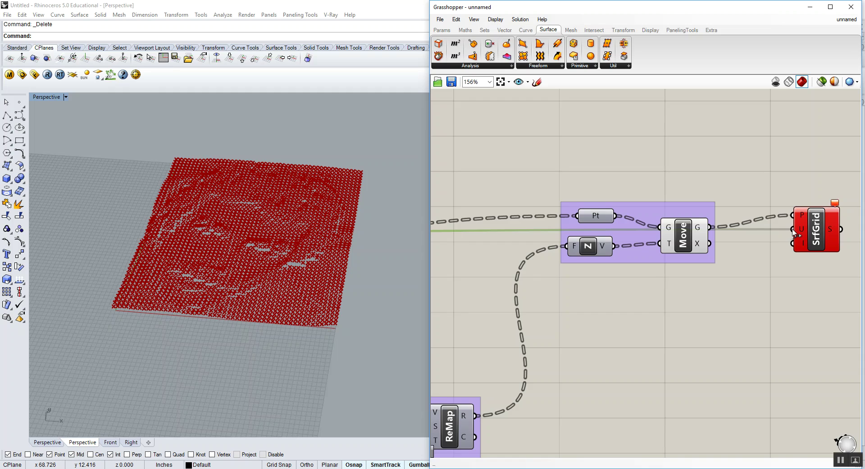
scroll(794, 232, "up", 4)
right_click(609, 232)
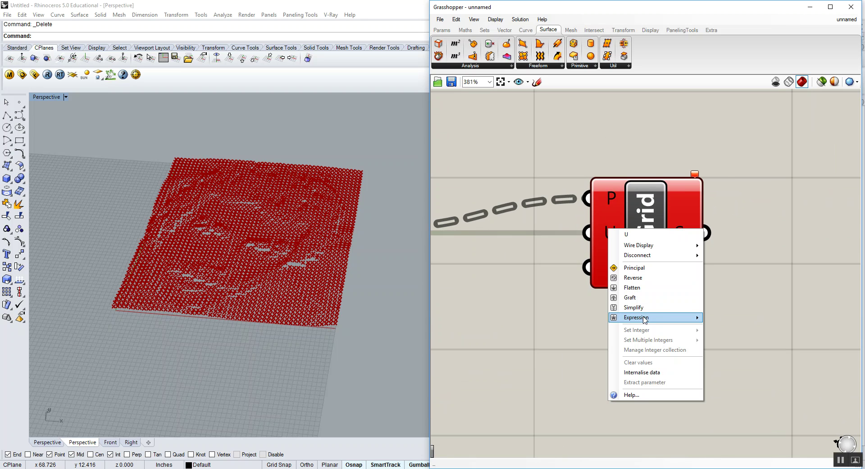
mouse_move(648, 318)
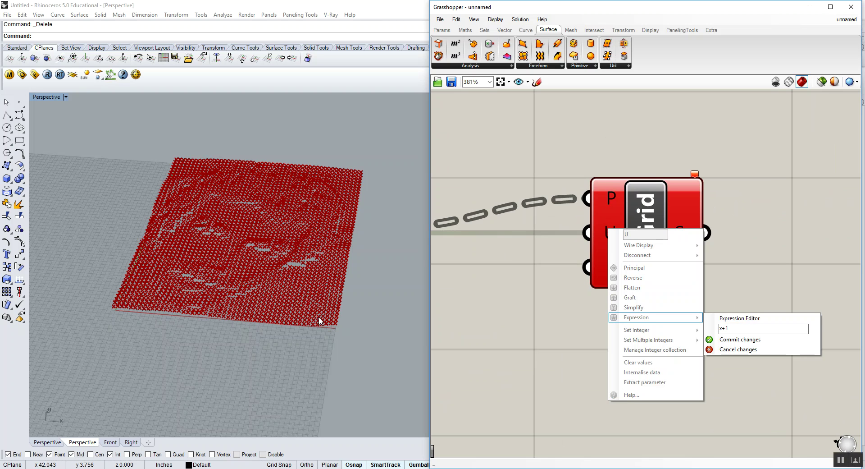
left_click(739, 340)
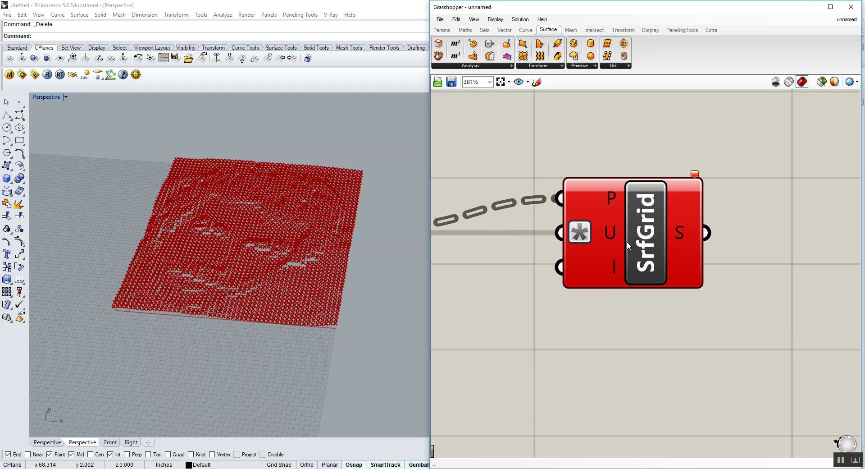
left_click(615, 298)
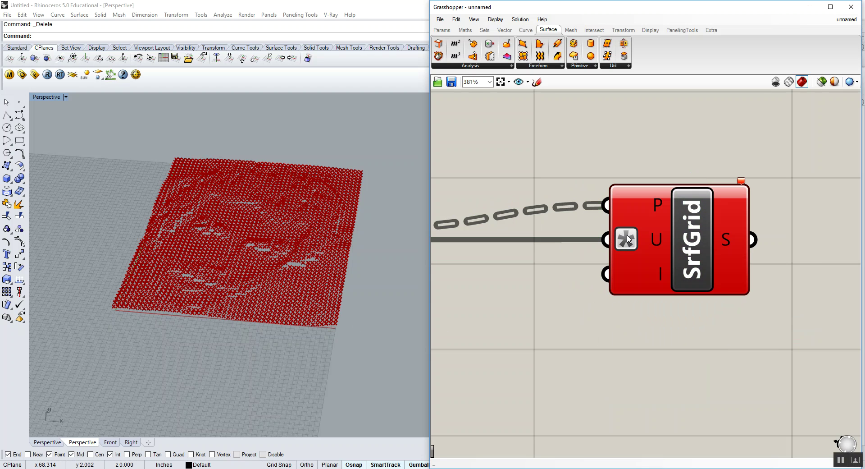
right_click(629, 239)
left_click(699, 313)
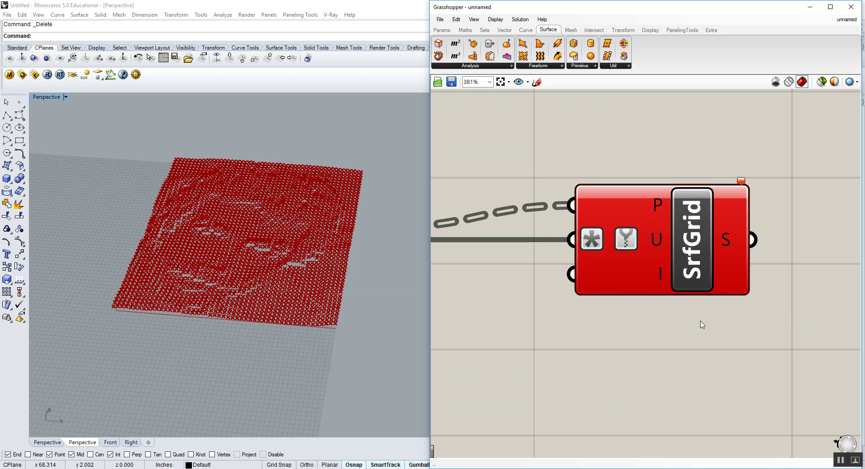
right_click_drag(650, 278, 650, 279)
right_click(621, 242)
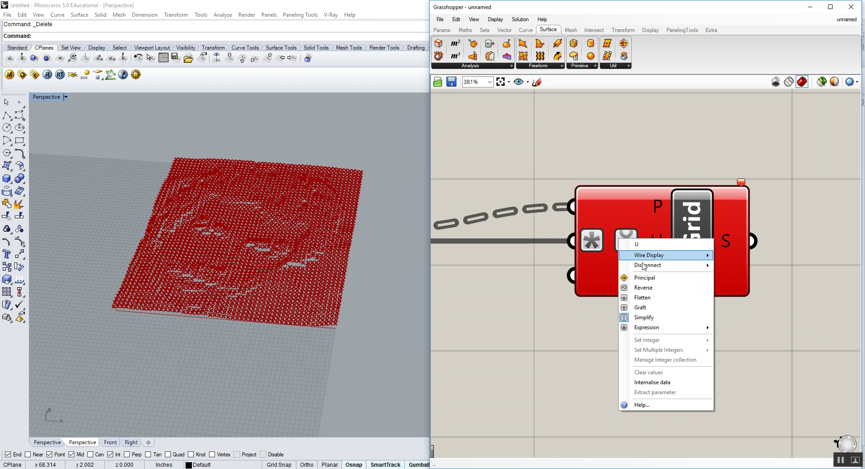
left_click(645, 318)
right_click(622, 241)
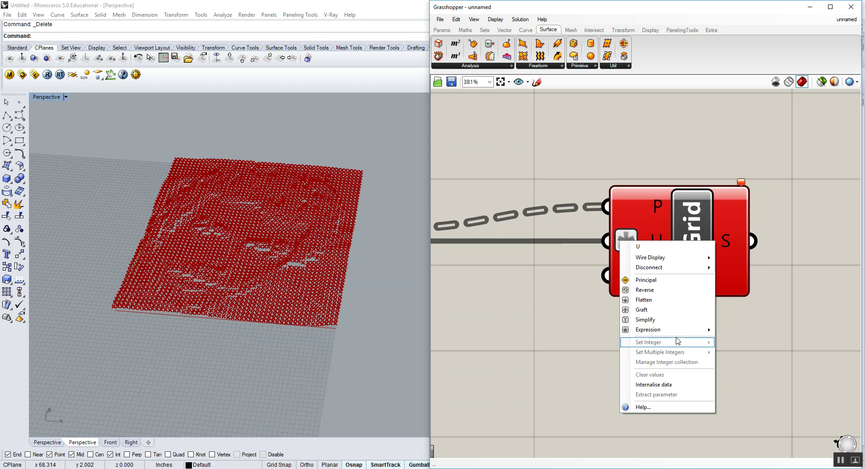
key("Escape")
Try the expression x-1 on SrfGrid's U input and check the component
right_click(632, 243)
mouse_move(701, 333)
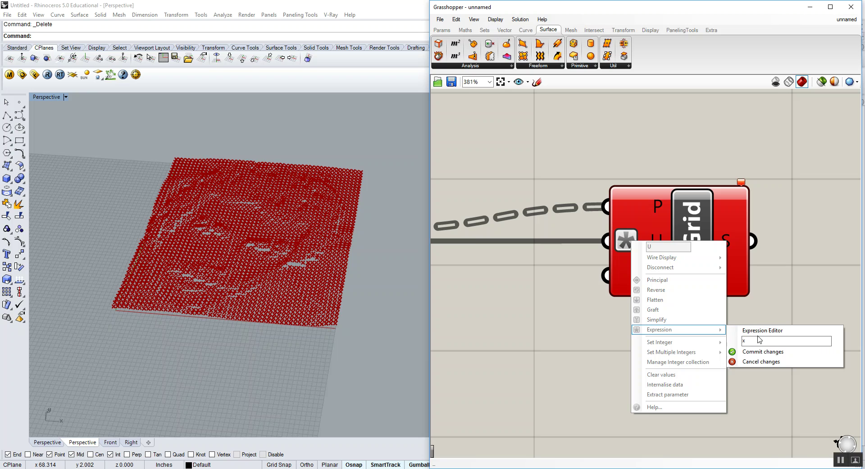
left_click(759, 351)
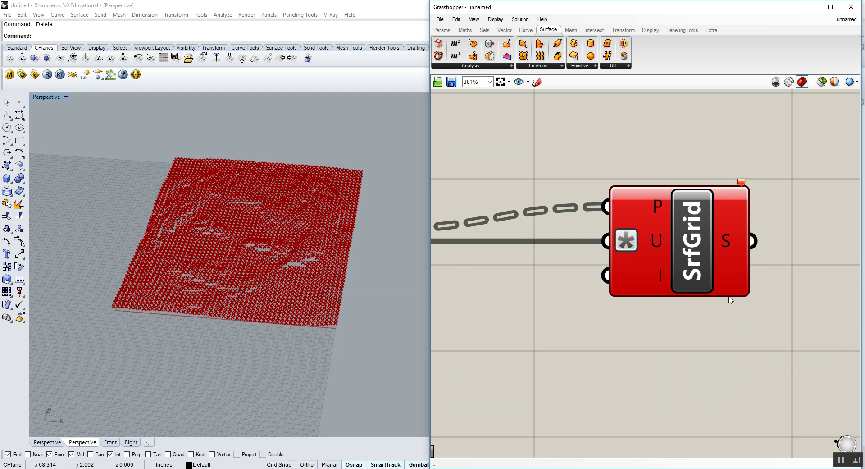
scroll(717, 279, "down", 2)
scroll(704, 253, "up", 2)
left_click(705, 252)
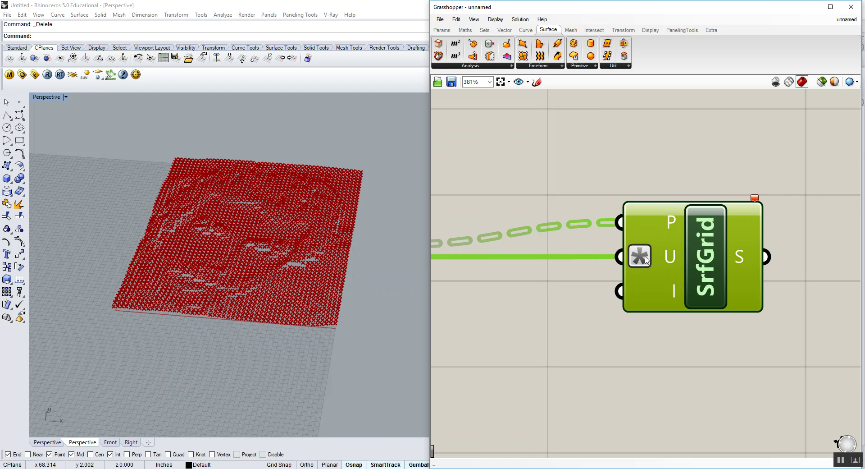
left_click(670, 325)
mouse_move(664, 258)
scroll(663, 258, "down", 2)
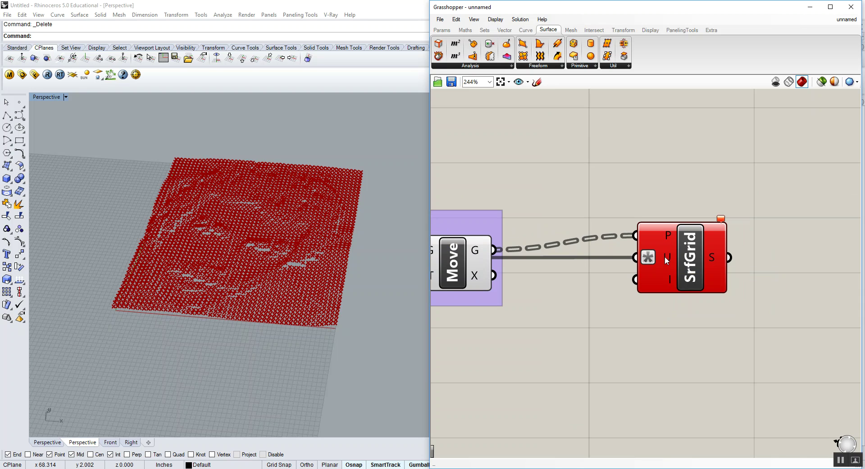
Restore the expression on SrfGrid's U input to x+1
right_click(664, 256)
mouse_move(739, 349)
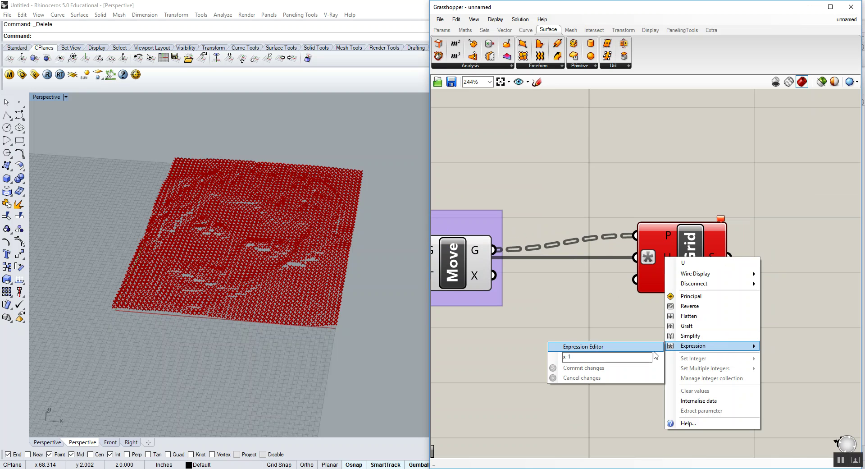
left_click(616, 356)
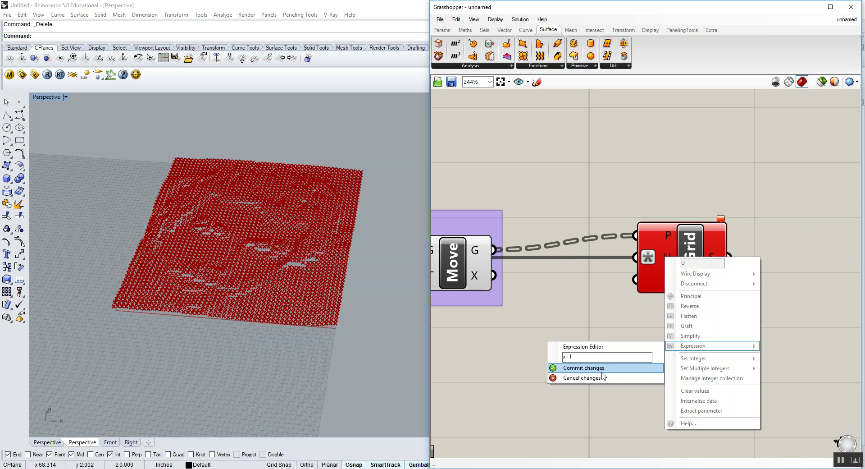
left_click(584, 368)
left_click_drag(686, 230, 695, 231)
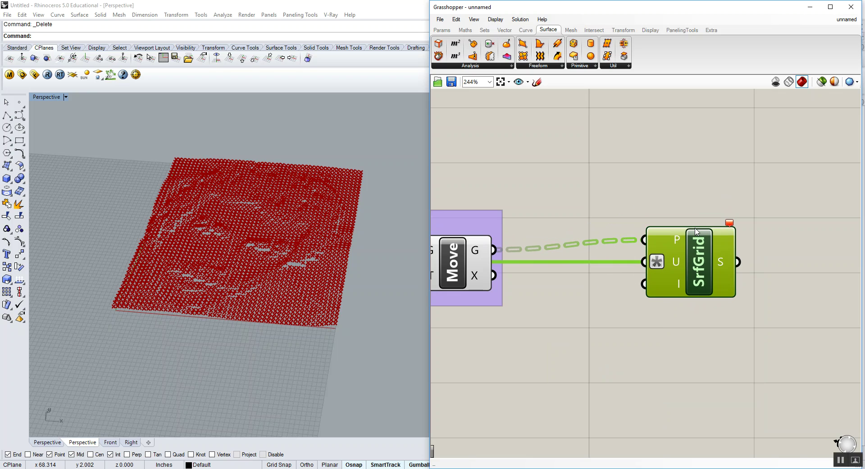
left_click(679, 215)
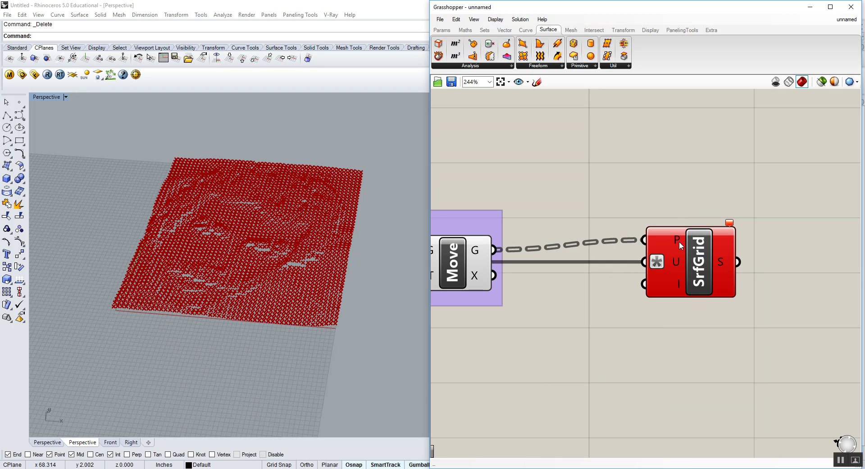
Add a Panel above Move and connect Move's G output to it
mouse_move(680, 241)
left_click(446, 30)
left_click(558, 56)
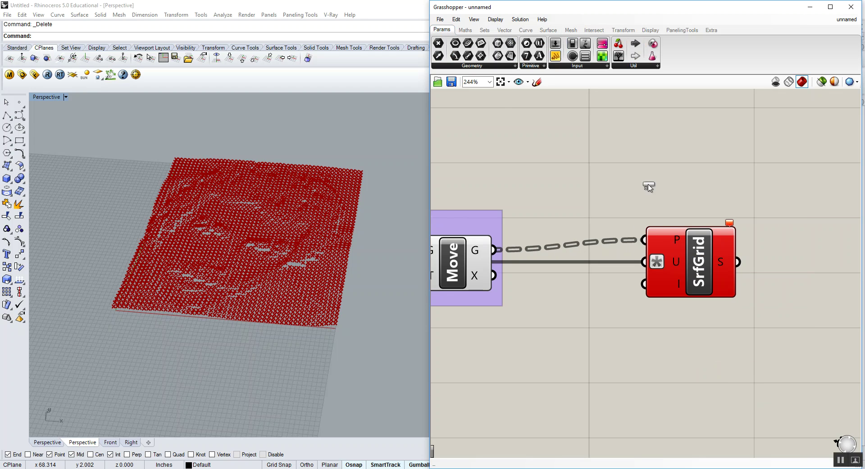
scroll(650, 185, "down", 3)
left_click(611, 173)
right_click_drag(614, 177, 646, 185)
left_click_drag(603, 226, 598, 180)
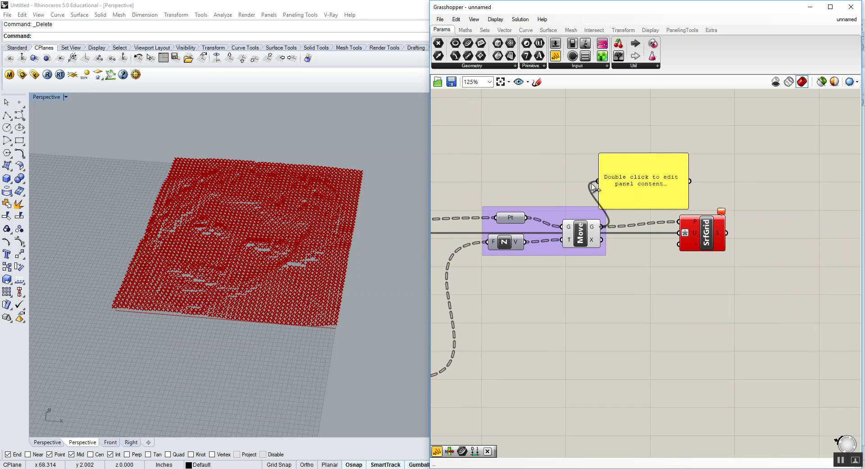
Enlarge the panel so each point fits on one line, and read the point list to the end of branch {0;0;0}
left_click_drag(645, 208, 646, 389)
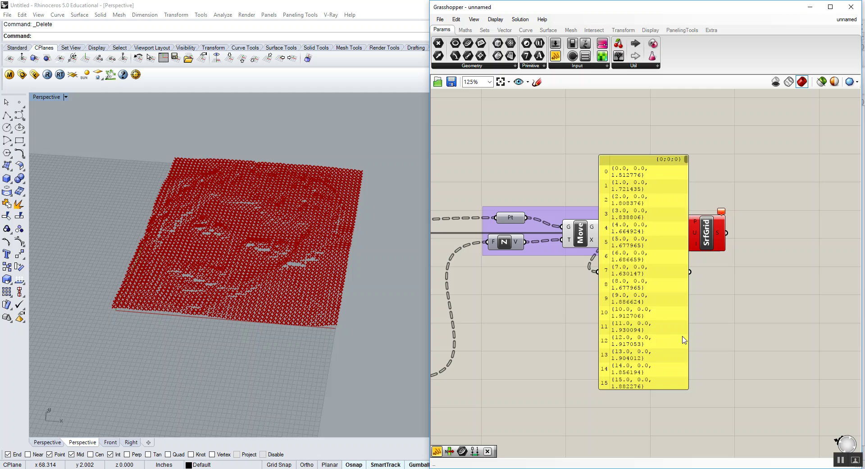
left_click_drag(704, 336, 723, 327)
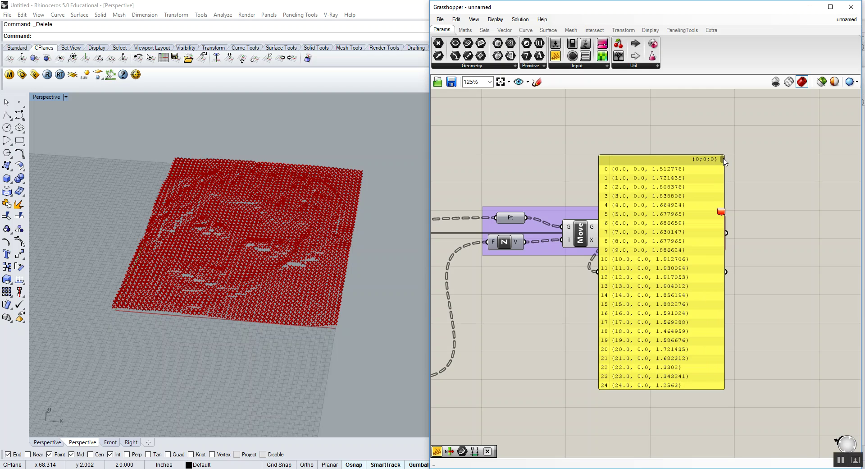
scroll(723, 163, "down", 12)
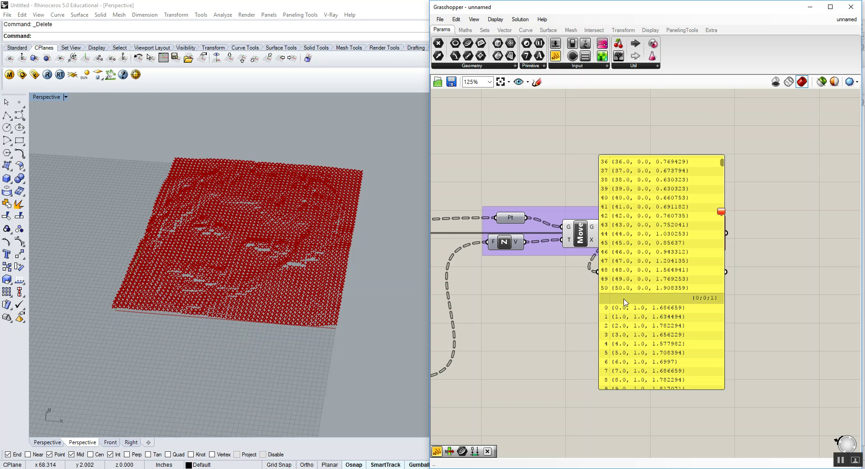
Delete the point list panel and line SrfGrid up with Move's output
left_click_drag(616, 303, 752, 196)
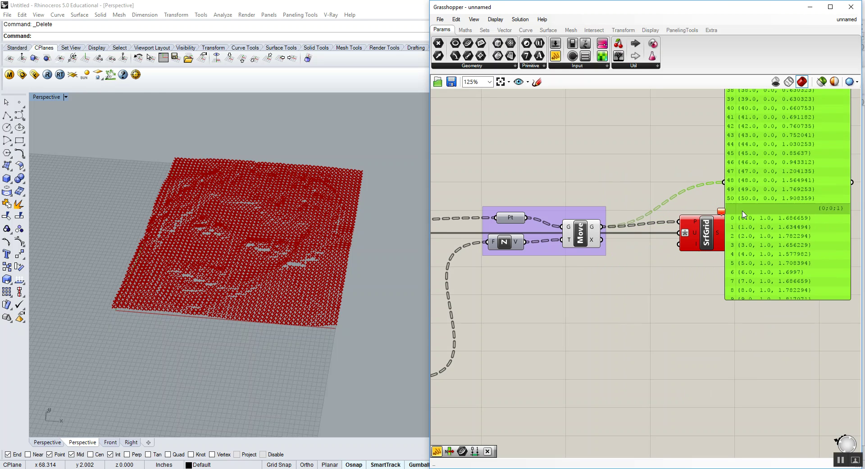
key("Delete")
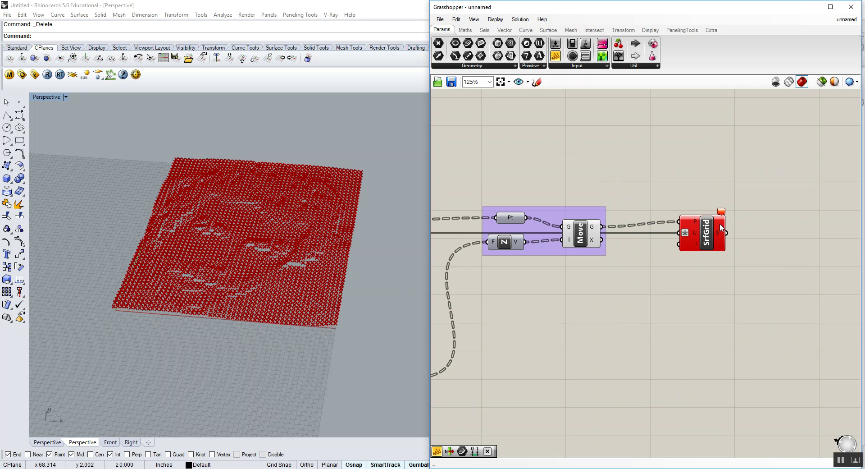
left_click_drag(720, 224, 712, 233)
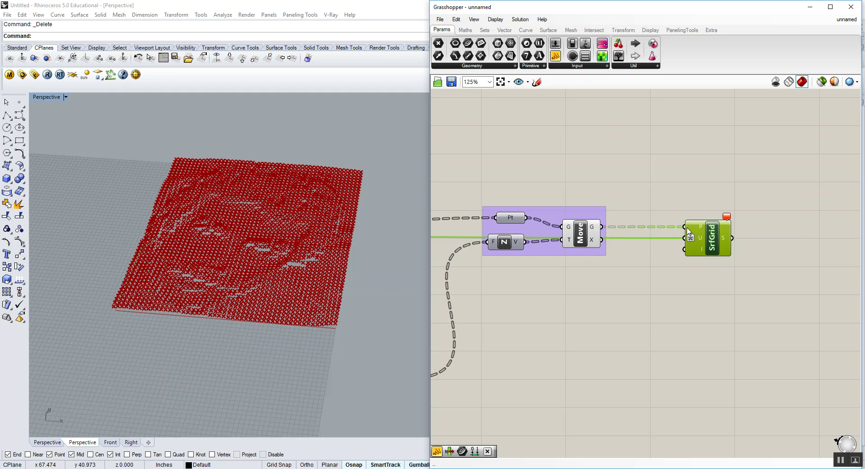
left_click(684, 196)
scroll(701, 230, "up", 2)
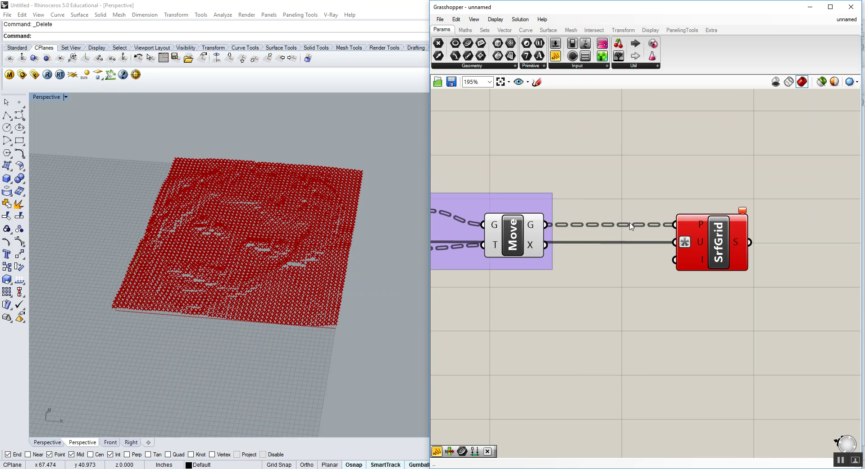
left_click_drag(522, 235, 517, 228)
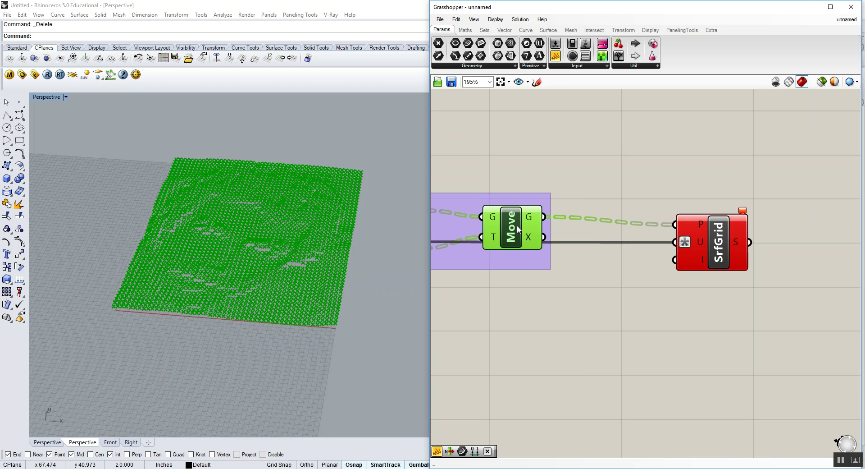
left_click(548, 204)
right_click(531, 218)
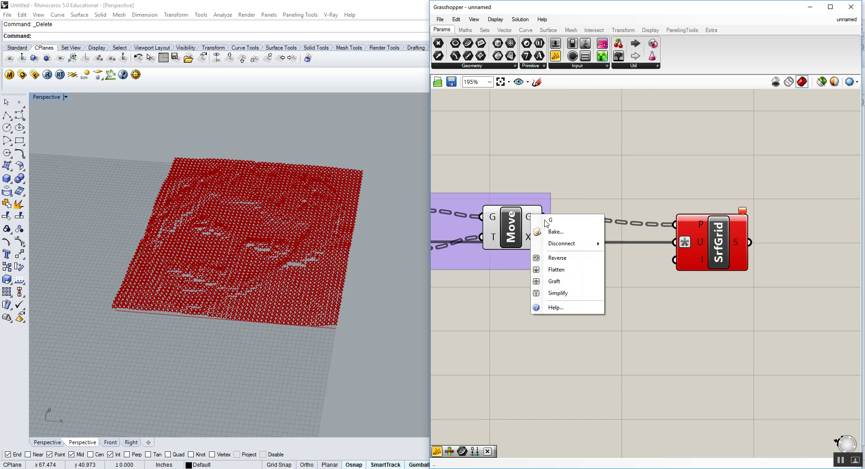
left_click(583, 171)
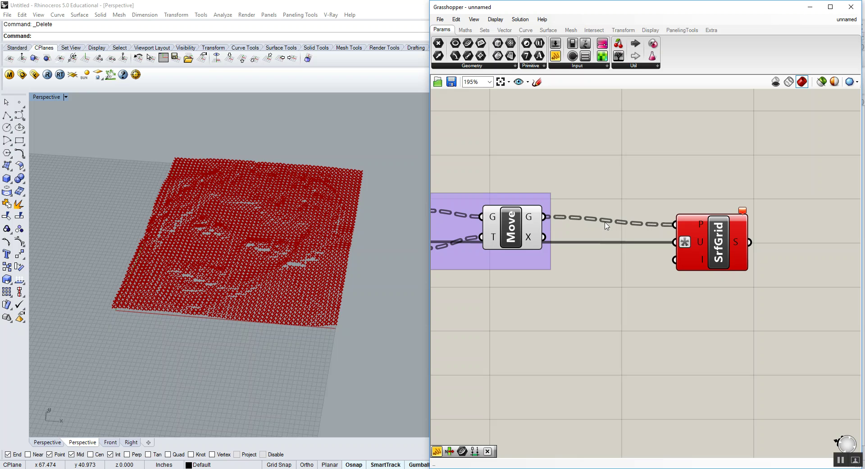
scroll(545, 282, "down", 2)
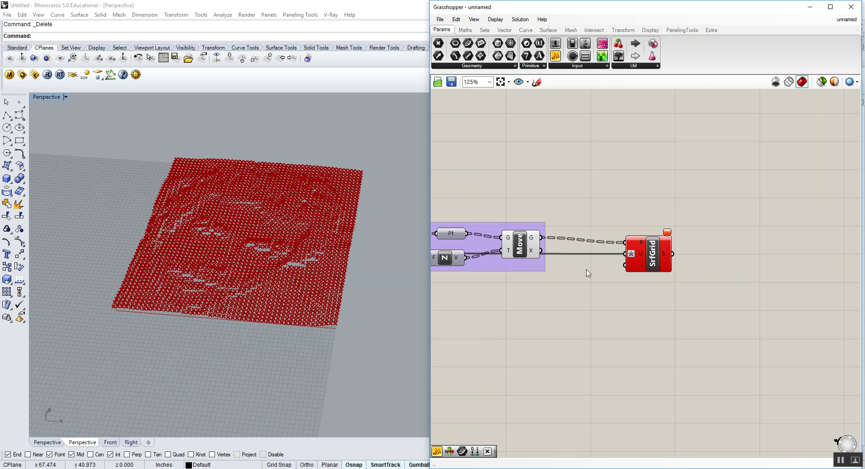
scroll(625, 265, "up", 2)
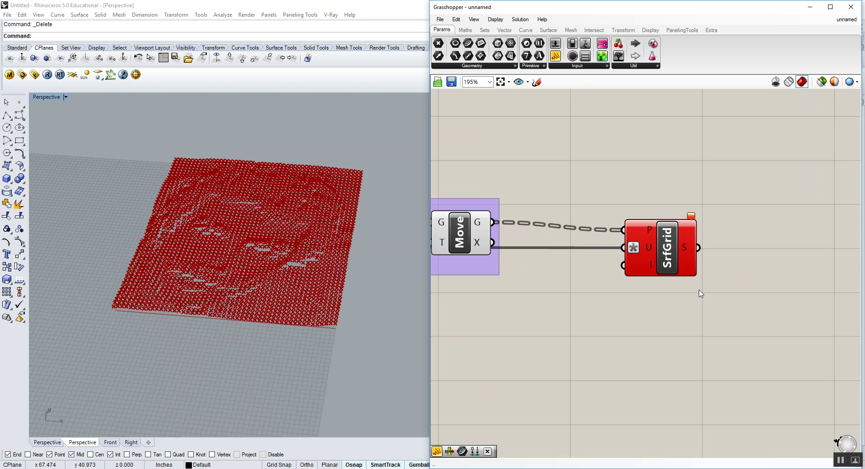
Flatten SrfGrid's P input and realign the component so its wire from Move runs straight
left_click_drag(667, 258, 690, 266)
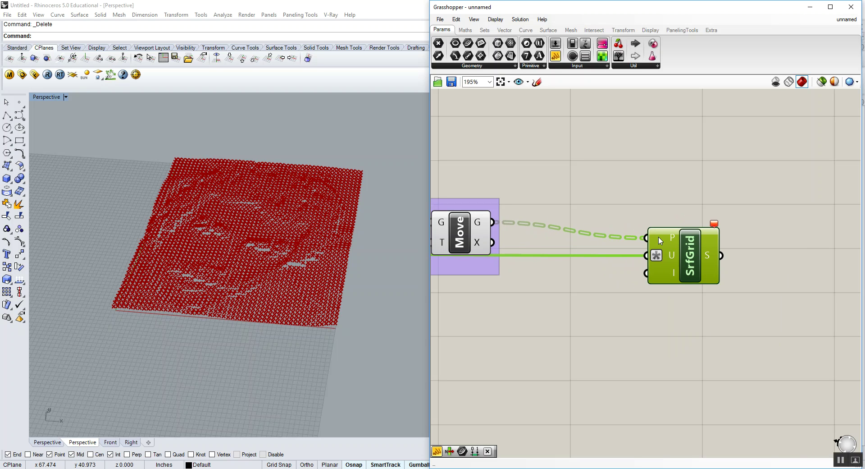
left_click_drag(492, 222, 611, 144)
right_click(663, 239)
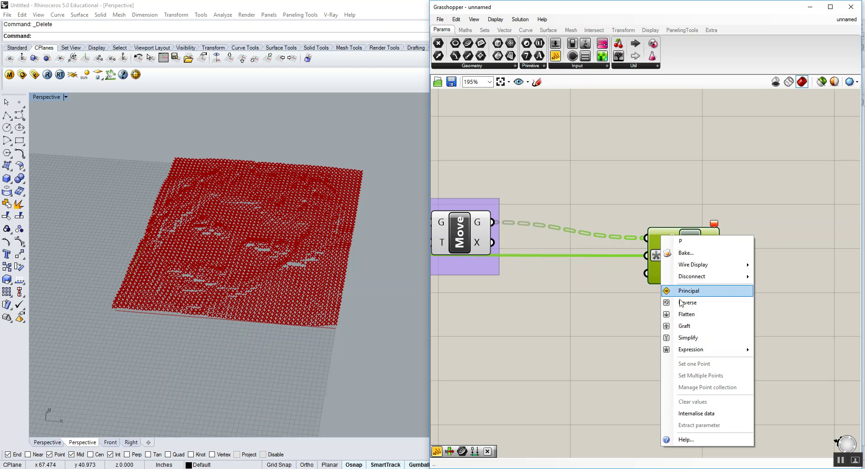
left_click(698, 315)
left_click_drag(694, 263, 693, 248)
left_click(718, 286)
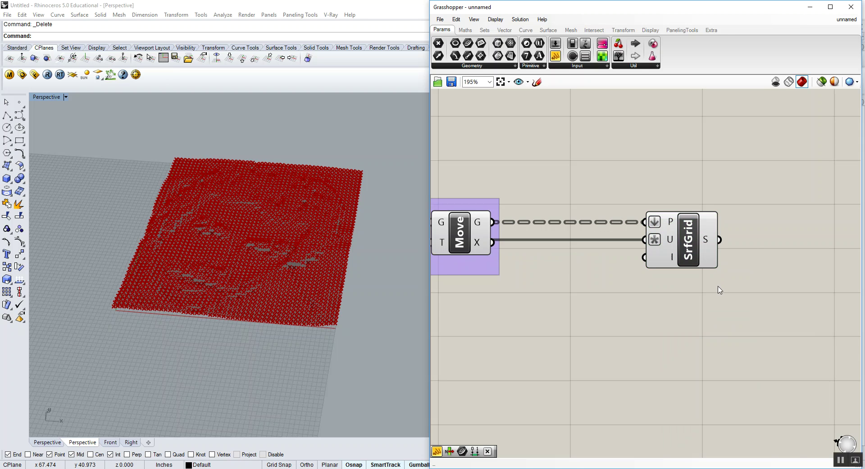
Turn off the preview of the grouped Pt, Z and Move components
mouse_move(670, 243)
scroll(678, 261, "down", 2)
right_click_drag(571, 260, 679, 271)
right_click_drag(284, 266, 282, 247)
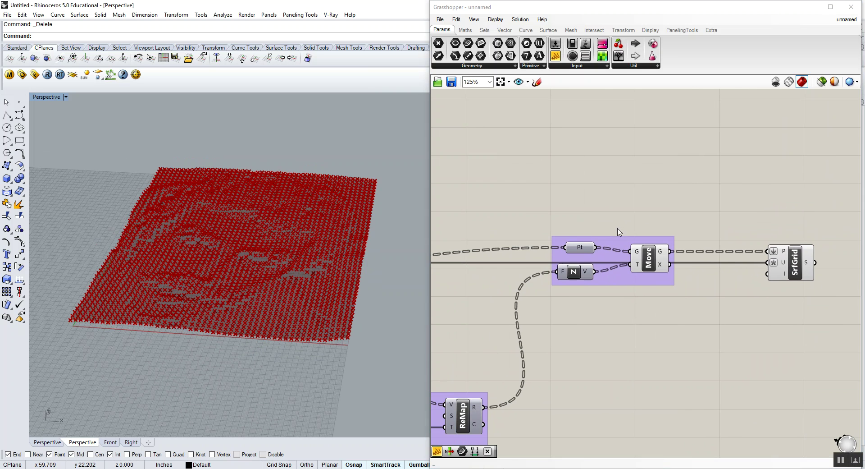
left_click_drag(689, 202, 532, 329)
right_click(610, 186)
left_click(633, 208)
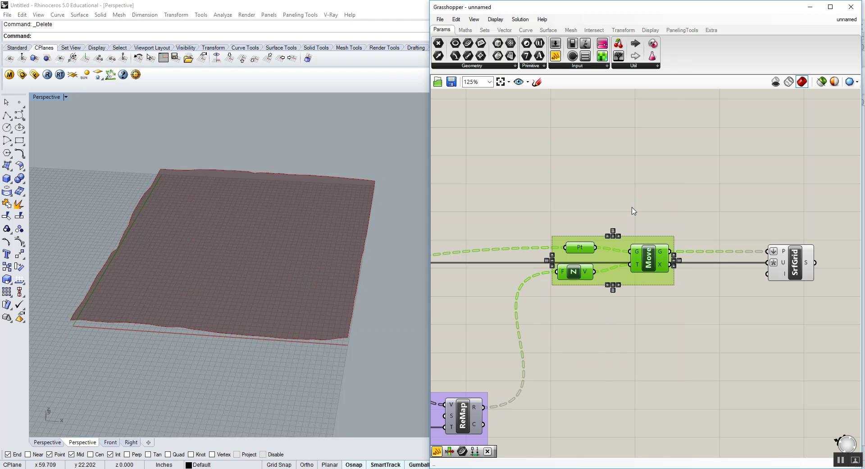
Set the MaxDisplacement slider to 5.558 and view the relief surface in perspective
right_click_drag(237, 247, 239, 226)
scroll(199, 282, "up", 5)
right_click_drag(198, 282, 198, 333)
right_click_drag(458, 332, 608, 251)
left_click(608, 251)
right_click_drag(438, 345, 539, 329)
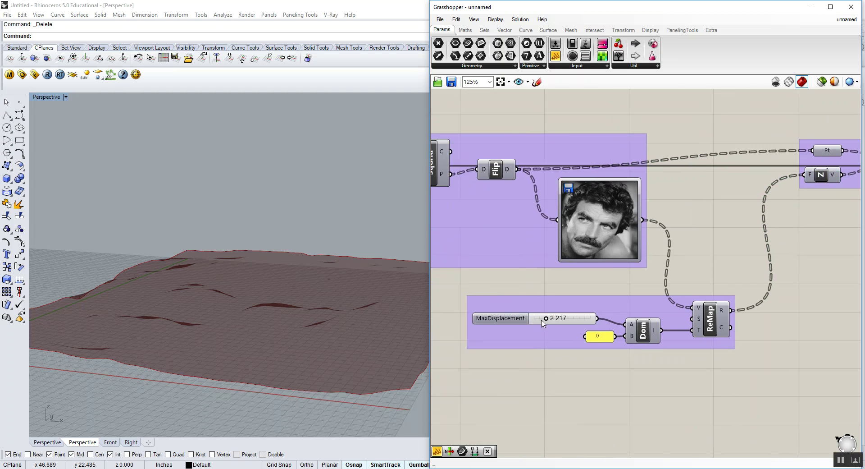
scroll(544, 319, "up", 5)
left_click_drag(545, 317, 596, 317)
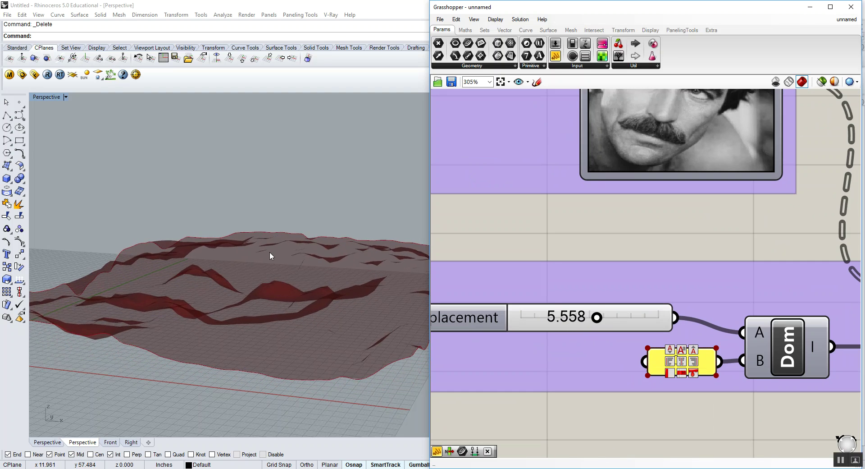
right_click_drag(270, 255, 243, 275)
right_click_drag(547, 259, 517, 273)
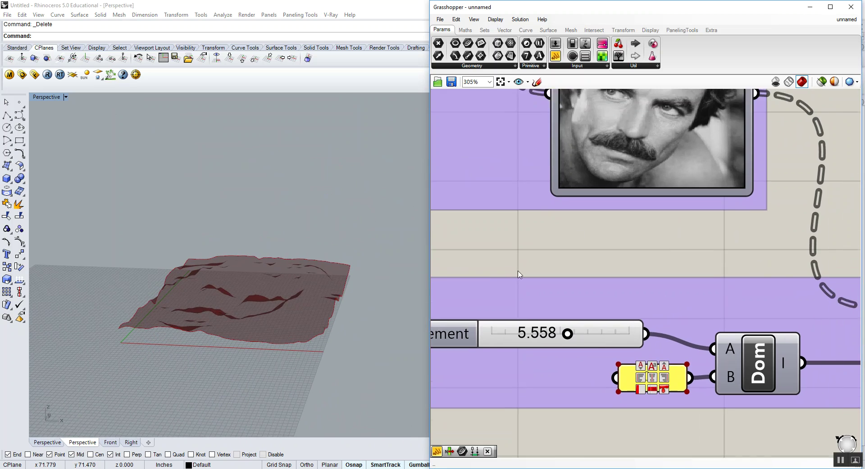
Move SrfGrid slightly closer to the Move component, keeping it selected to highlight its surface
scroll(517, 274, "down", 5)
right_click_drag(663, 262, 492, 319)
scroll(755, 225, "up", 3)
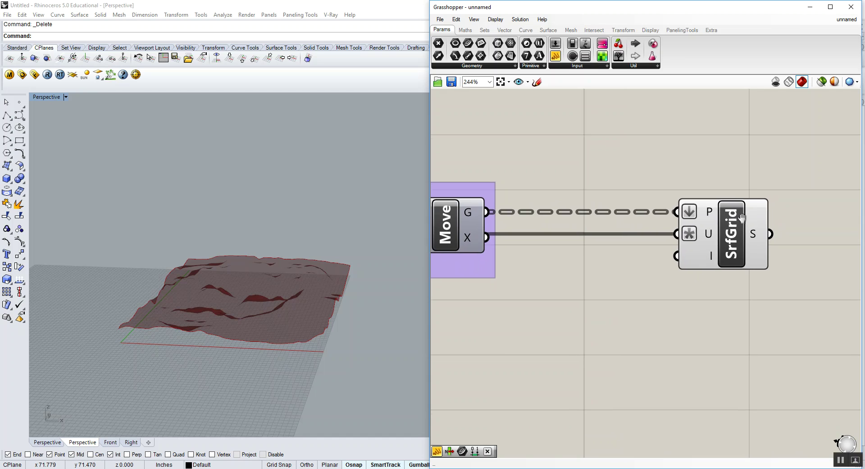
left_click_drag(741, 217, 709, 218)
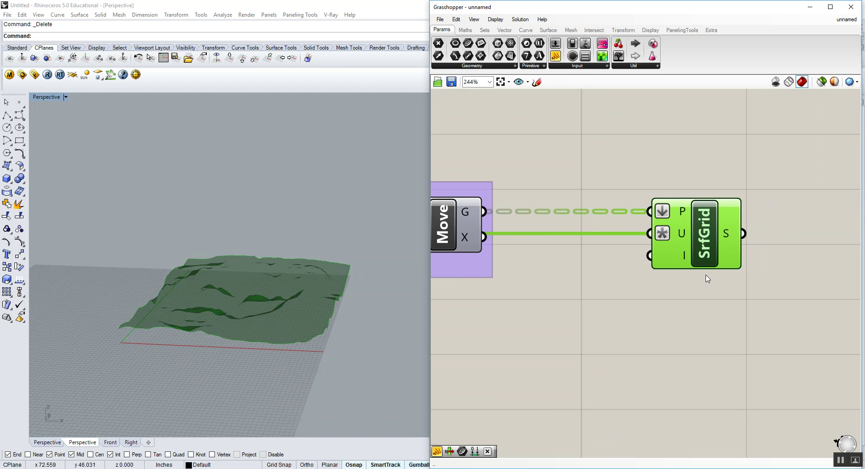
left_click(275, 304)
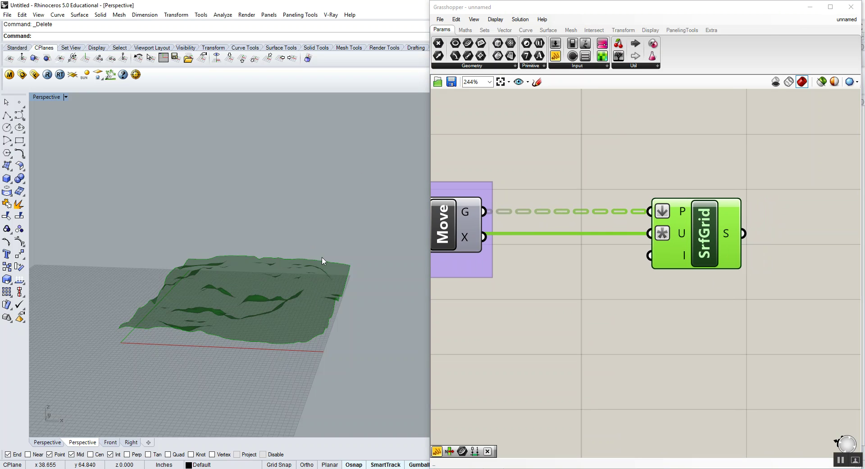
Bake the SrfGrid surface onto Layer 05
scroll(705, 234, "down", 3)
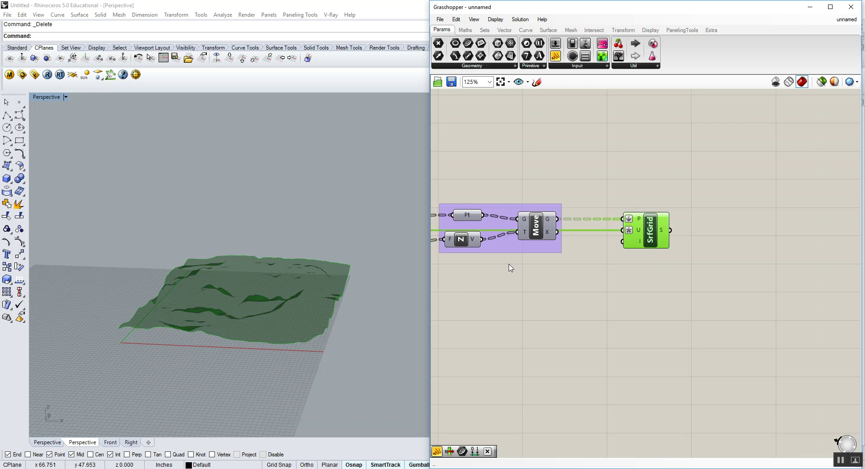
right_click_drag(452, 191, 681, 216)
scroll(682, 217, "down", 3)
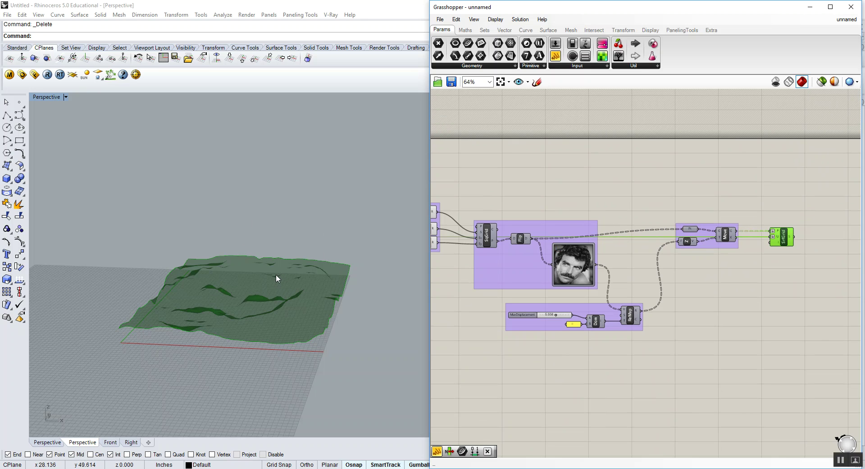
scroll(792, 211, "up", 4)
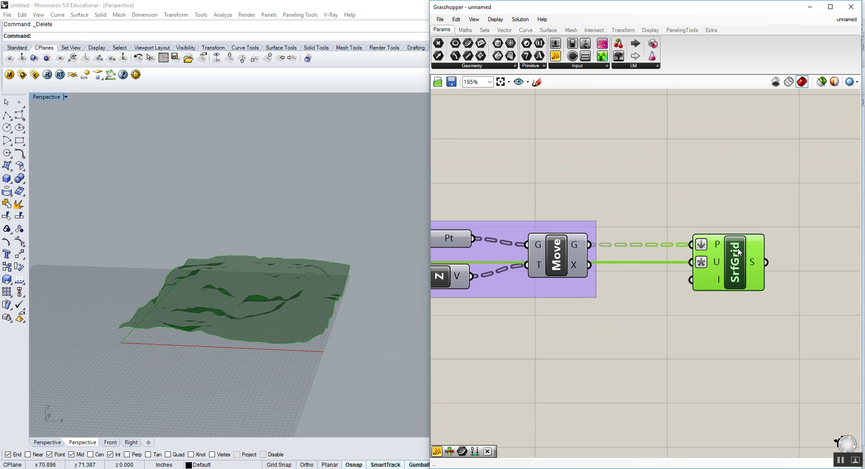
right_click(739, 248)
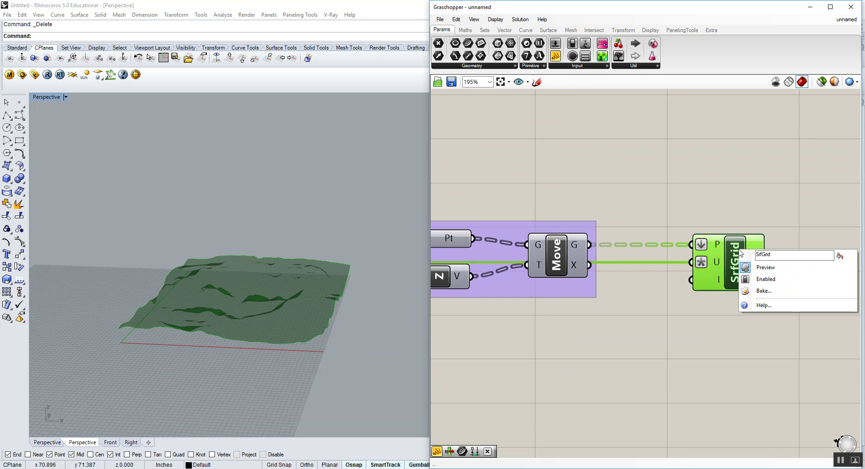
left_click(747, 294)
left_click_drag(743, 205, 557, 126)
left_click(552, 185)
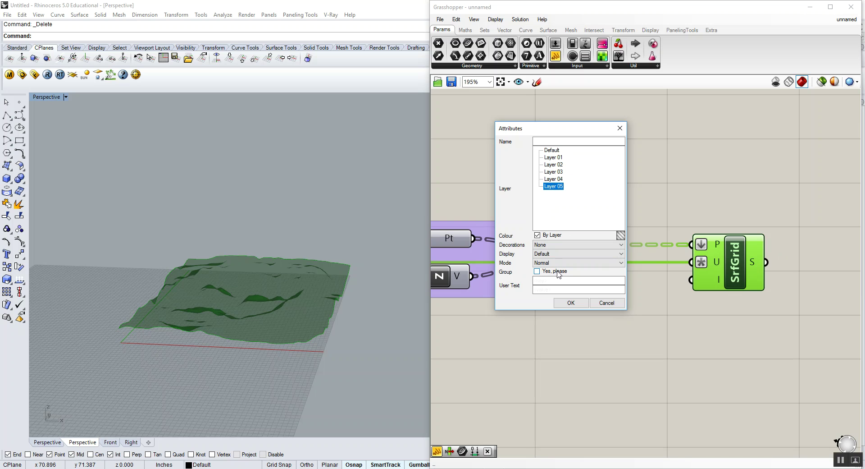
left_click(574, 303)
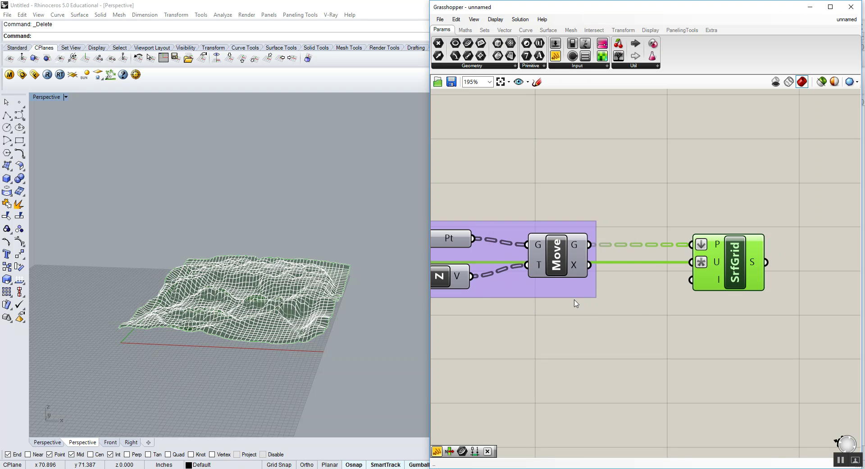
Turn off the preview of the SrfGrid component
left_click(666, 206)
left_click_drag(784, 208, 680, 308)
right_click(691, 163)
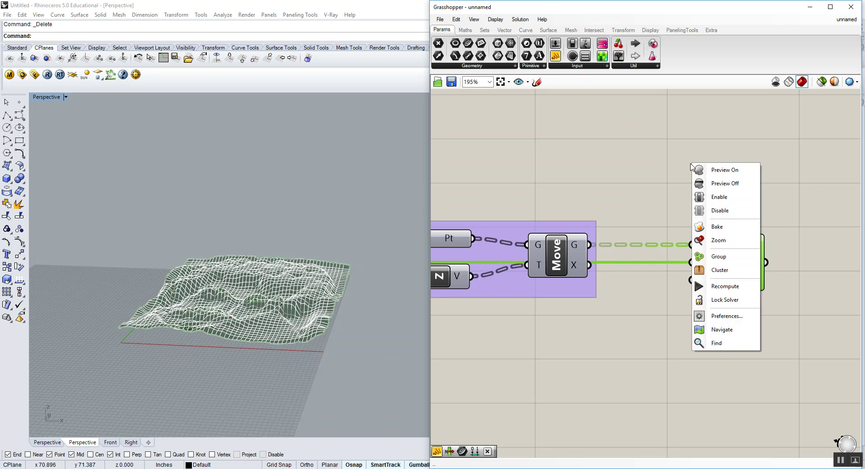
left_click(705, 181)
Switch to Rhino, set the Perspective viewport to Shaded display and inspect the baked relief surface from several angles
scroll(271, 266, "up", 5)
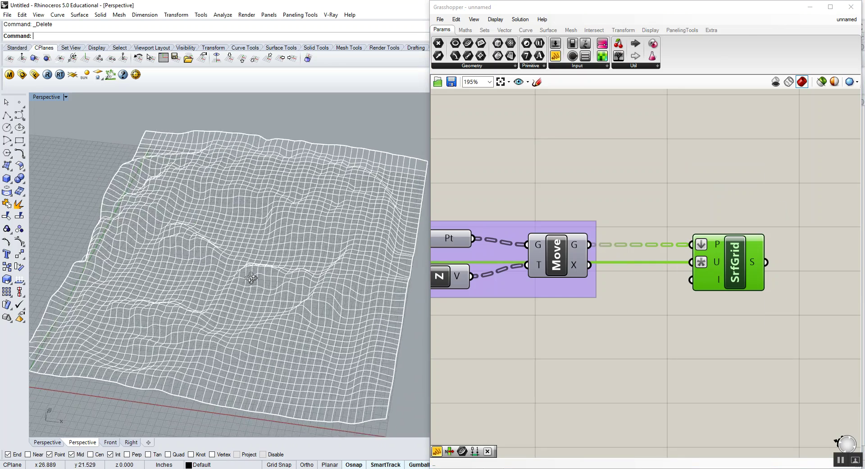
right_click_drag(242, 278, 212, 288)
left_click(52, 96)
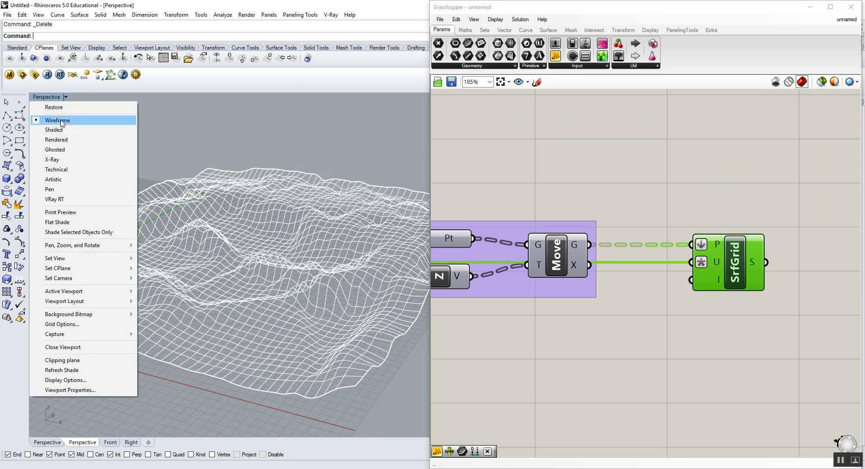
left_click(50, 130)
right_click_drag(227, 204, 221, 302)
scroll(221, 310, "down", 6)
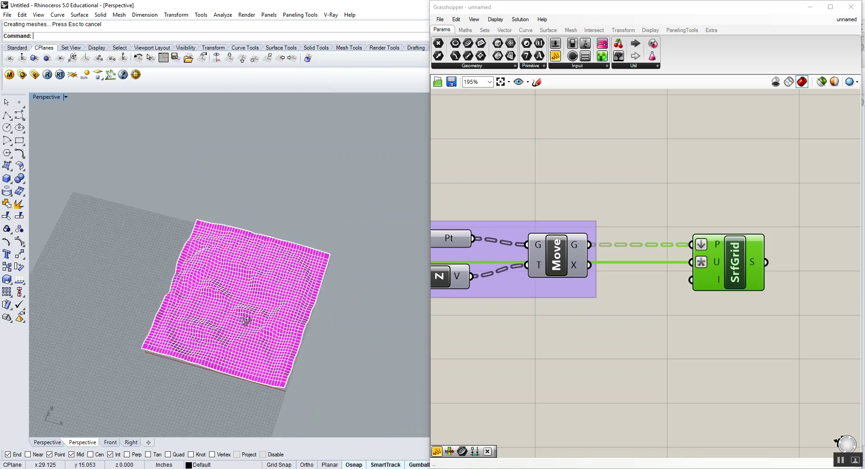
right_click_drag(218, 343, 272, 257)
scroll(232, 335, "up", 5)
scroll(271, 266, "down", 5)
scroll(266, 237, "up", 5)
scroll(568, 263, "down", 5)
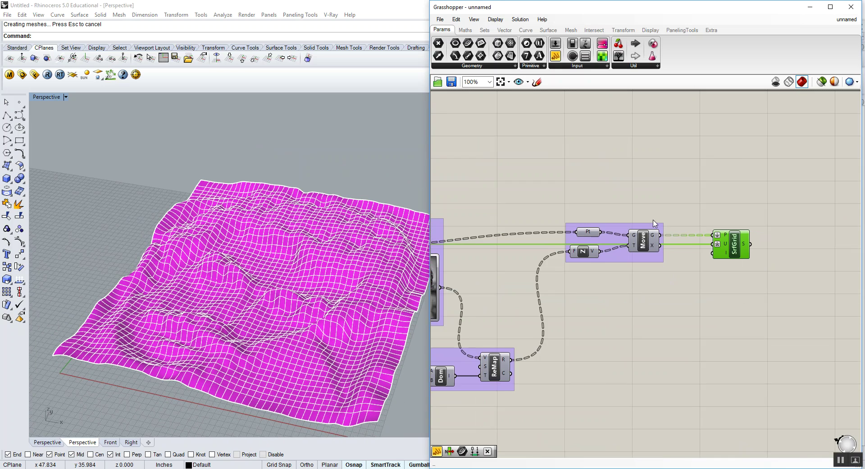
Rewire the MaxDisplacement slider's output to the Dom component
scroll(532, 298, "up", 3)
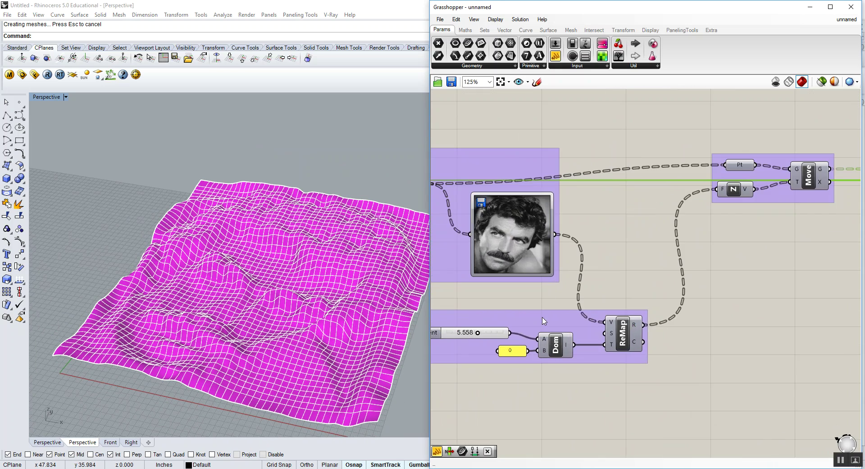
right_click_drag(519, 362, 578, 340)
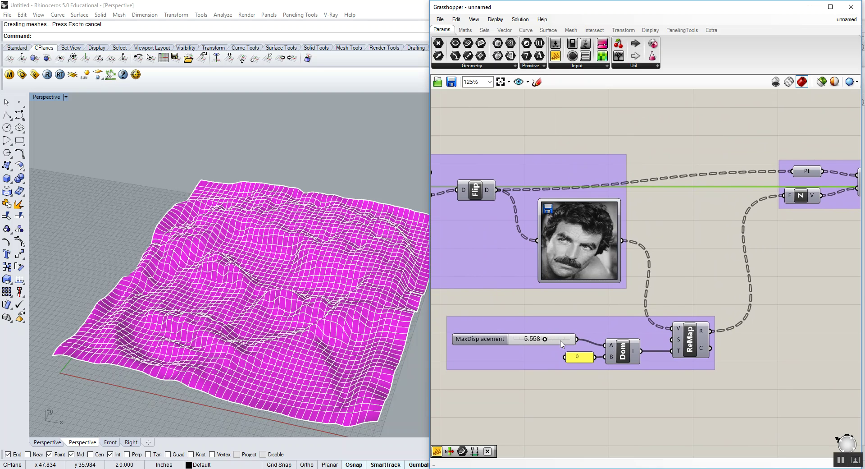
scroll(562, 344, "up", 4)
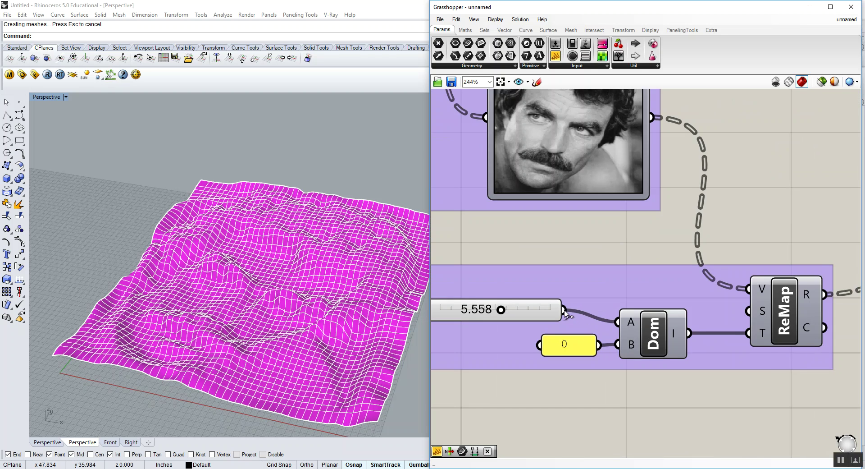
scroll(565, 313, "down", 1)
left_click_drag(564, 310, 608, 319)
scroll(635, 324, "down", 4)
right_click_drag(841, 255, 726, 259)
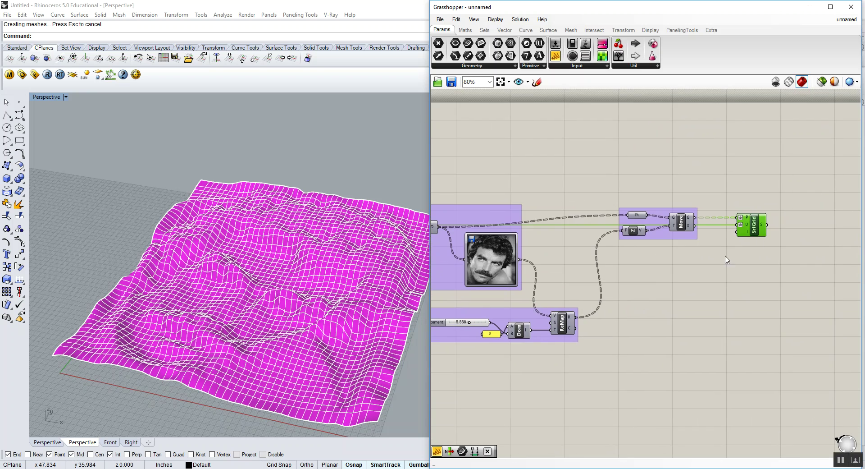
Turn on the preview of the SrfGrid component
scroll(753, 220, "up", 6)
right_click(744, 205)
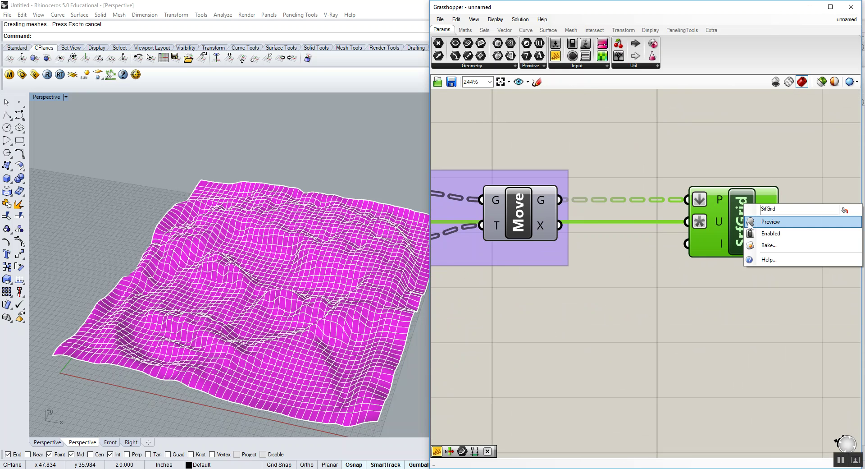
left_click(750, 225)
Move the baked relief surface in Rhino away from the SrfGrid preview, to a clear area behind it
right_click_drag(194, 345, 234, 305)
left_click_drag(234, 300, 300, 211)
left_click(164, 203)
scroll(270, 238, "up", 5)
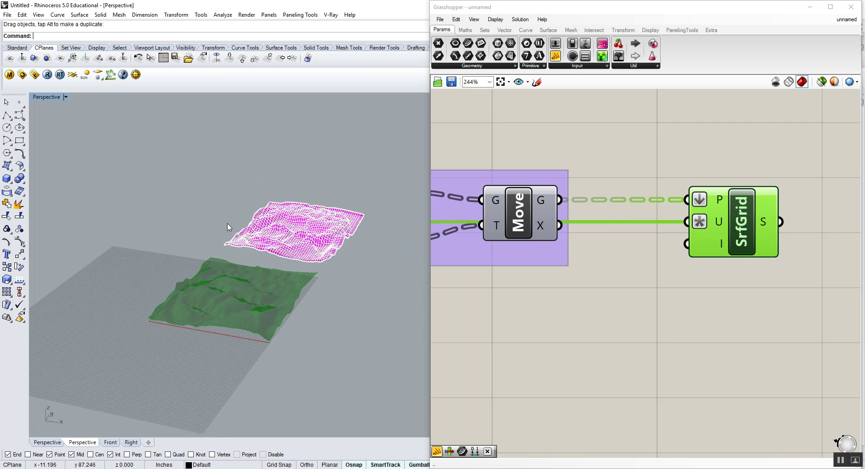
right_click_drag(284, 251, 247, 283)
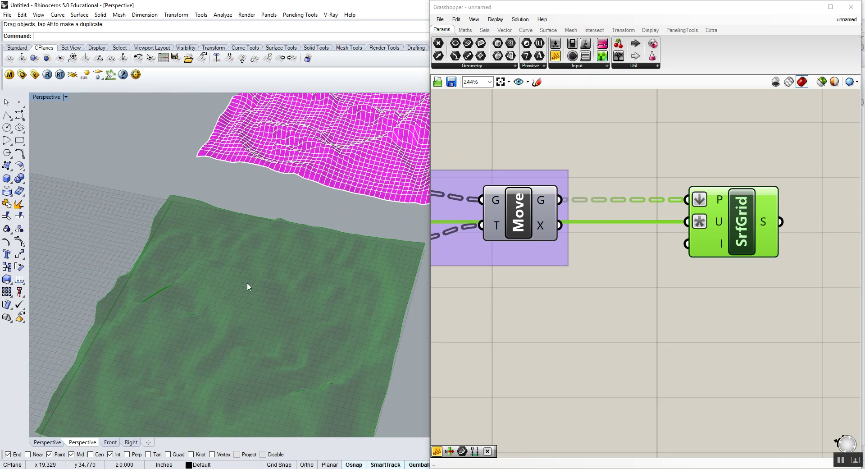
Bake the SrfGrid surface onto Layer 05 and turn off the component's preview
right_click(732, 201)
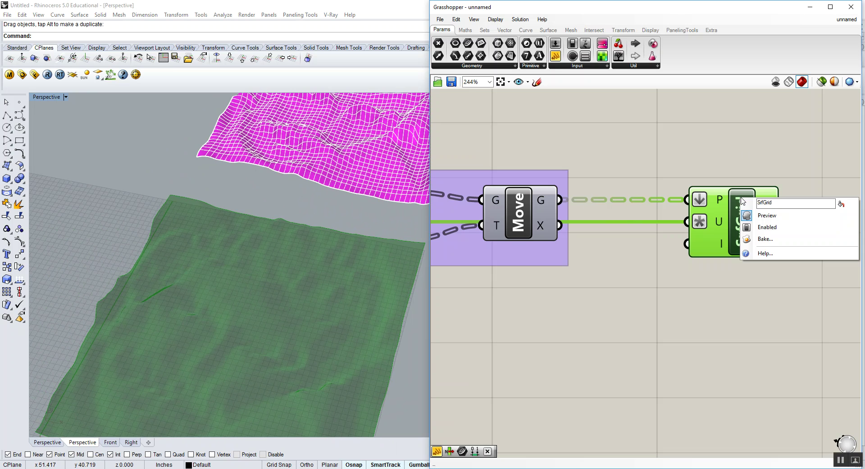
left_click(735, 219)
left_click(751, 205)
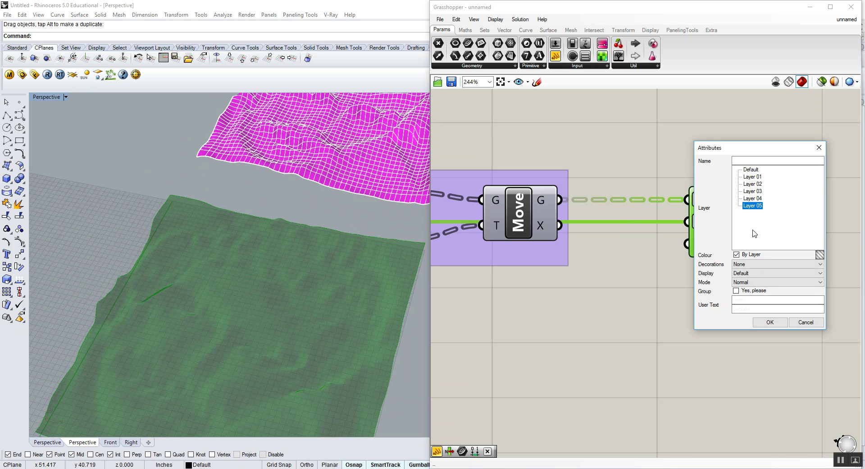
left_click(770, 322)
left_click_drag(788, 311, 760, 255)
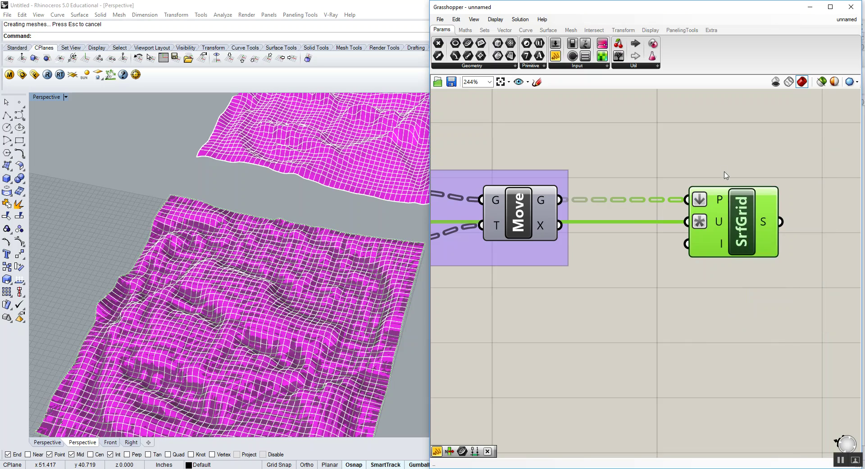
right_click(724, 172)
left_click(755, 191)
Compare the two baked relief surfaces with the source portrait in the Image Sampler
scroll(315, 224, "down", 5)
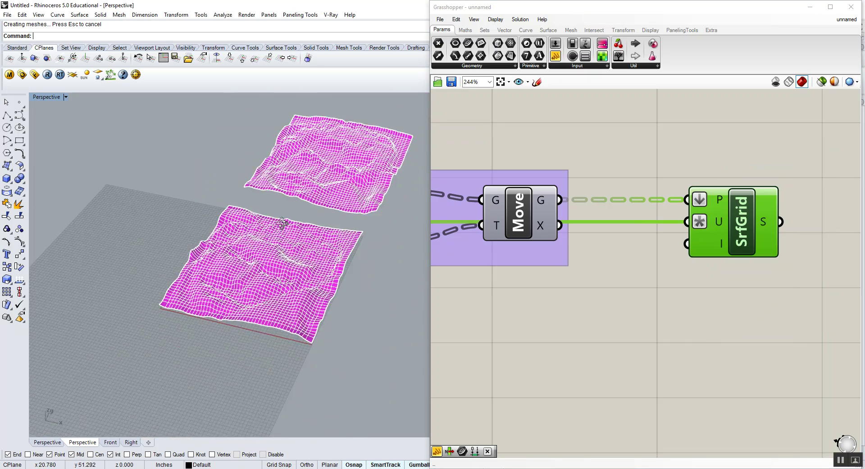
right_click_drag(314, 224, 128, 319)
scroll(290, 236, "down", 4)
scroll(304, 261, "up", 6)
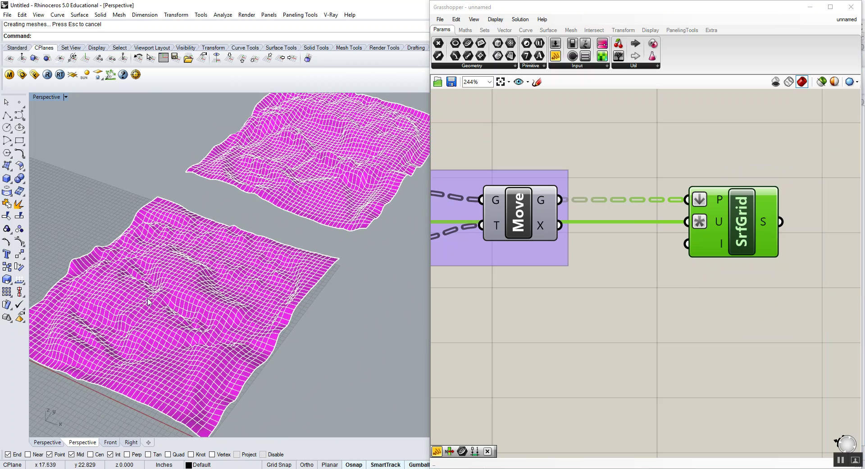
right_click_drag(495, 231, 671, 234)
scroll(671, 234, "down", 4)
right_click_drag(548, 250, 671, 253)
scroll(577, 274, "up", 4)
scroll(578, 278, "up", 2)
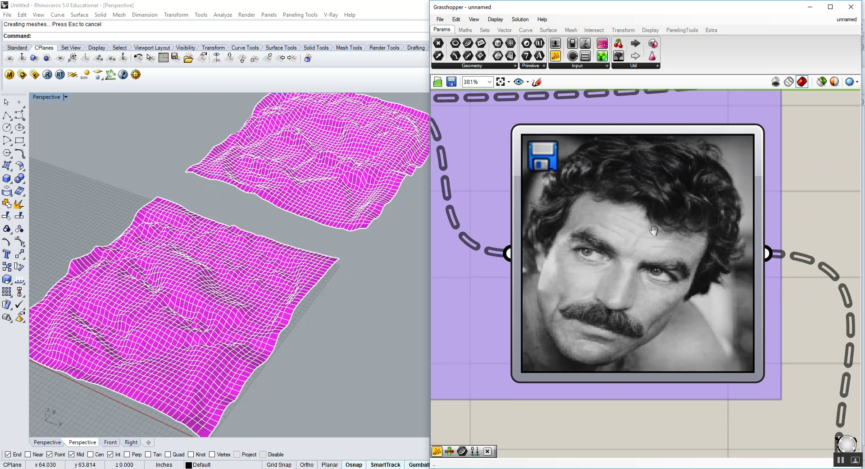
left_click(160, 279)
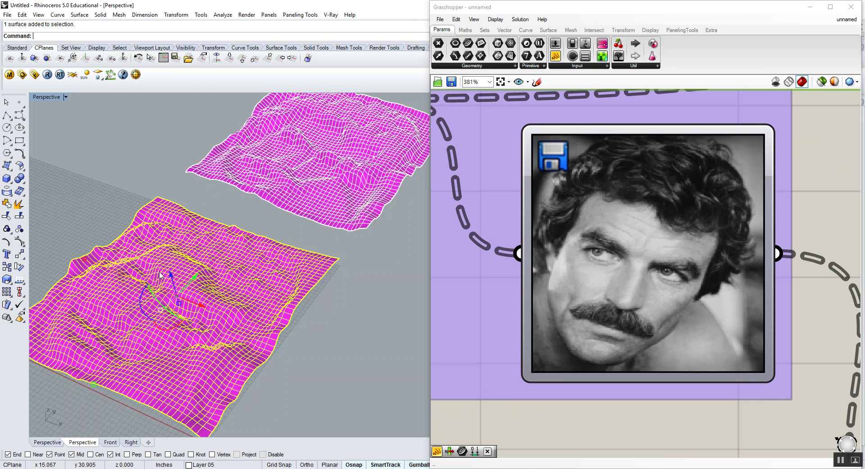
right_click_drag(220, 295, 378, 206)
scroll(296, 218, "up", 3)
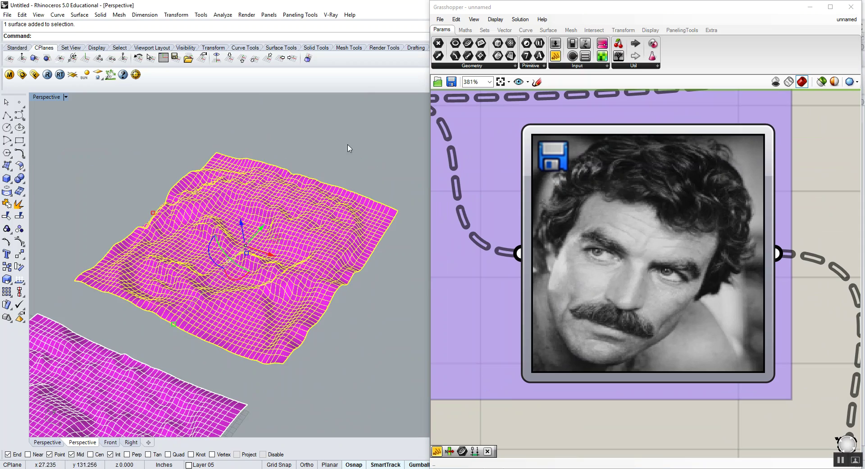
left_click(349, 145)
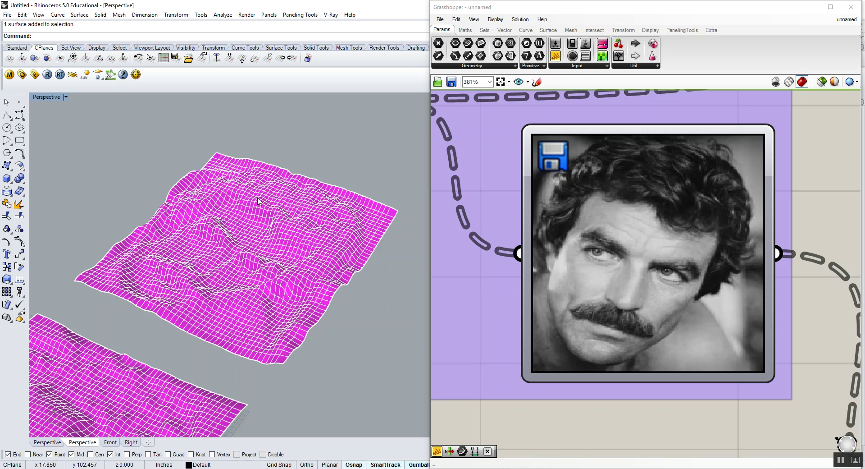
Examine the relief of both baked surfaces from low and high angles in the Perspective viewport
scroll(255, 230, "down", 6)
right_click_drag(255, 231, 275, 211)
scroll(178, 333, "up", 5)
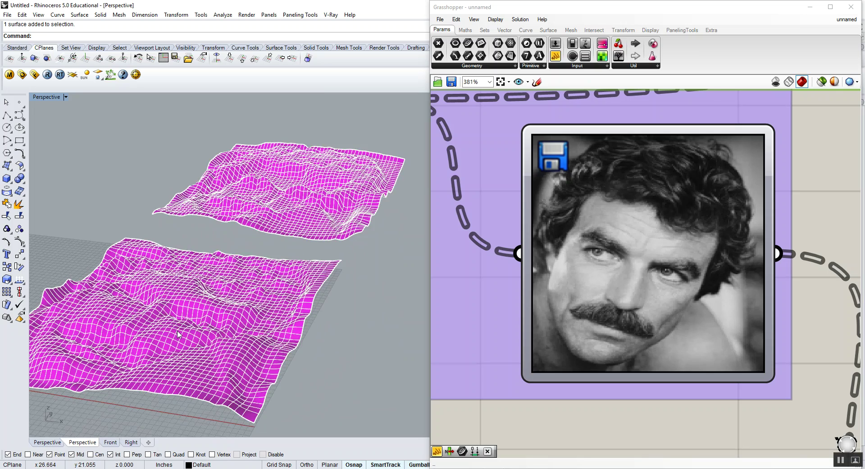
scroll(181, 312, "down", 5)
right_click_drag(171, 307, 195, 287)
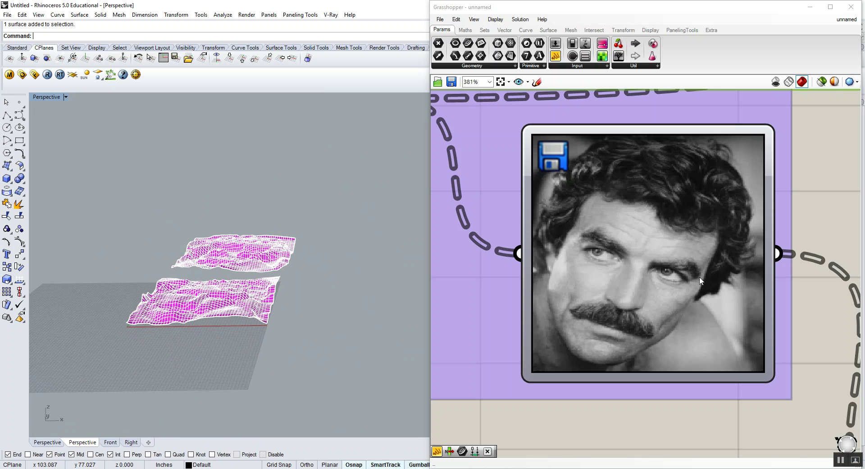
right_click_drag(317, 256, 216, 272)
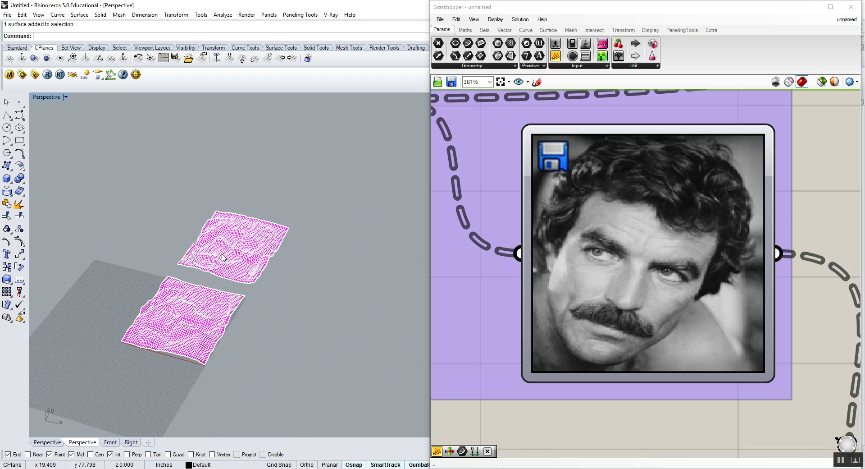
scroll(224, 254, "up", 4)
scroll(431, 254, "down", 1)
Move both baked surfaces together along the X axis, clear of the construction grid
scroll(349, 243, "down", 6)
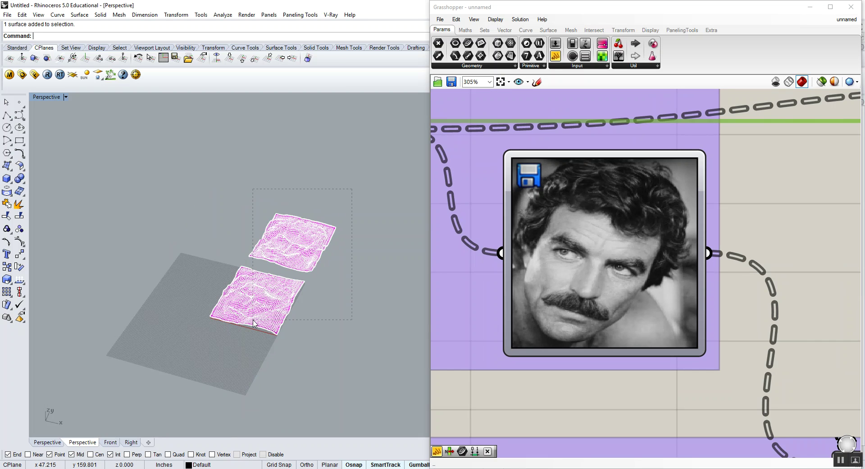
left_click_drag(253, 323, 255, 321)
scroll(270, 277, "down", 3)
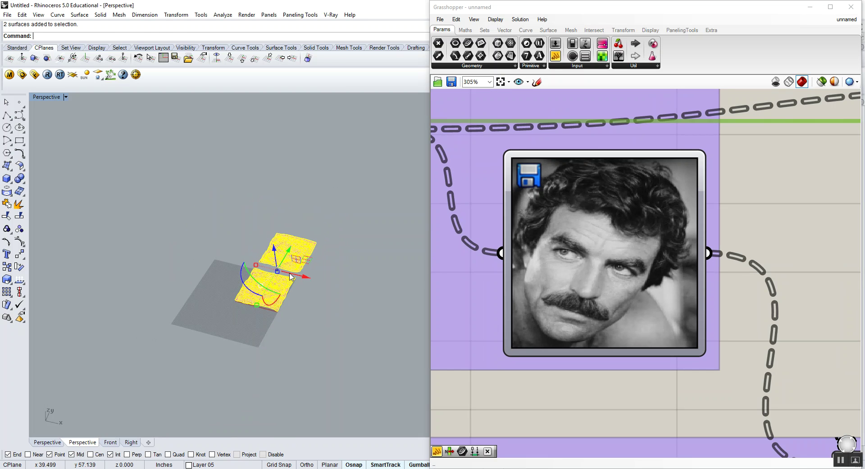
left_click_drag(290, 274, 404, 302)
left_click(331, 279)
Turn the SrfGrid component's preview back on
scroll(295, 280, "down", 6)
right_click_drag(599, 253, 627, 259)
scroll(628, 259, "down", 4)
right_click_drag(728, 249, 605, 269)
scroll(660, 271, "down", 2)
scroll(807, 251, "up", 1)
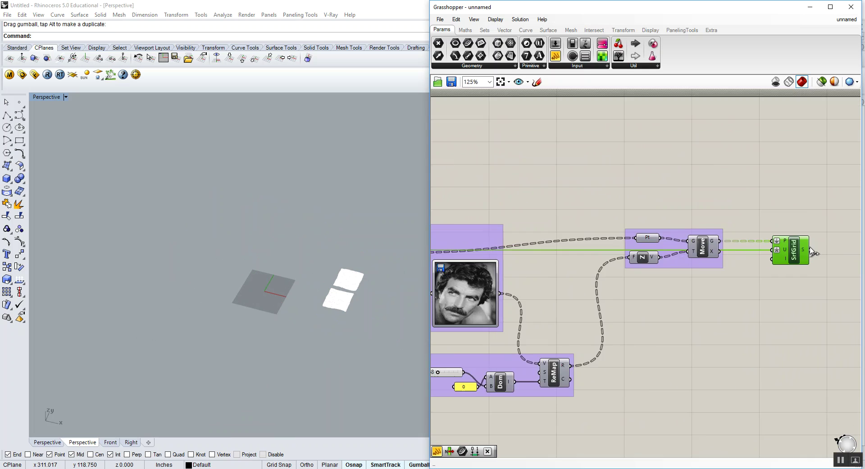
scroll(813, 252, "up", 2)
right_click(788, 239)
left_click(798, 256)
scroll(798, 256, "down", 4)
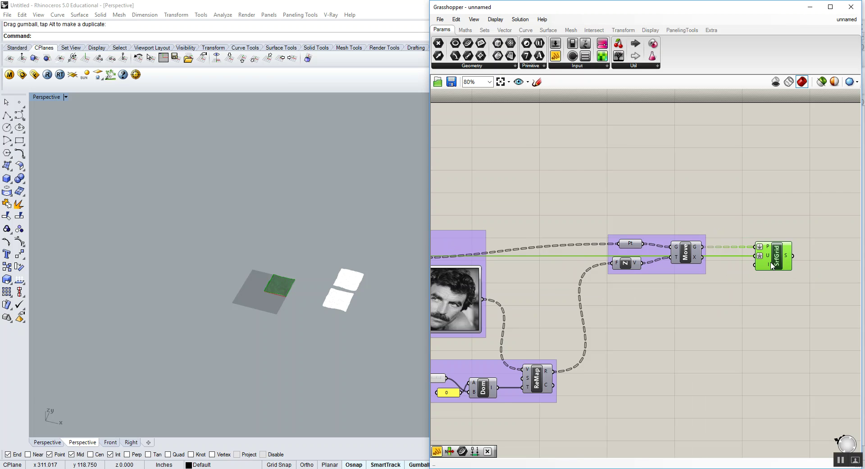
Set the ImageWidth (in) and ImageHeight (in) sliders to 100
left_click(289, 299)
scroll(288, 299, "up", 3)
scroll(288, 298, "up", 5)
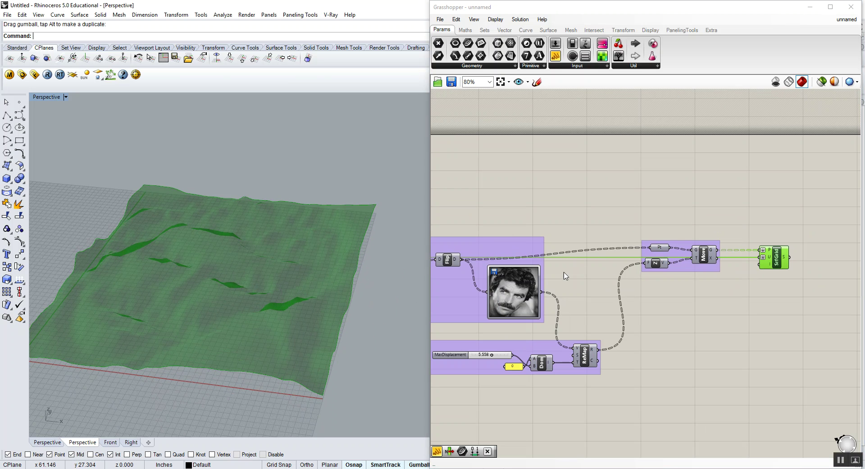
right_click_drag(565, 273, 776, 253)
scroll(776, 253, "down", 1)
scroll(542, 253, "up", 4)
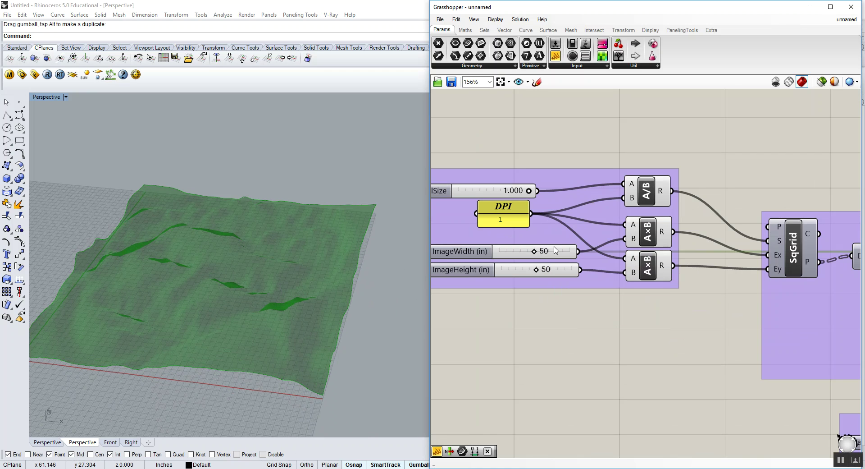
left_click_drag(536, 254, 577, 256)
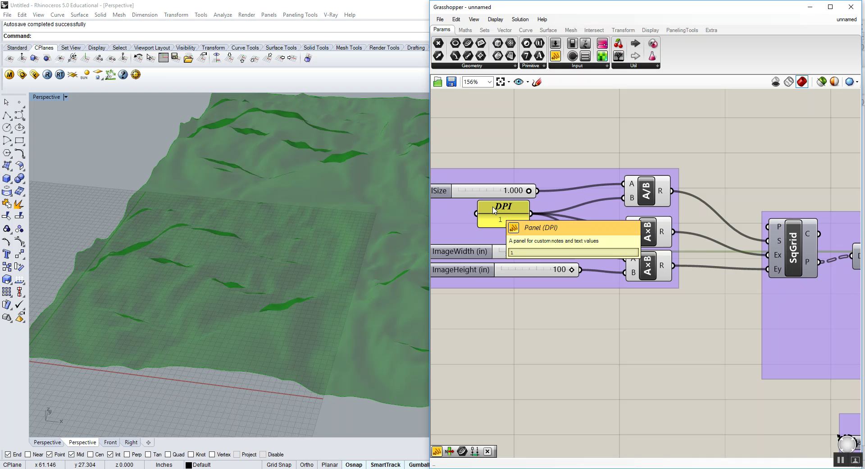
Inspect the enlarged SrfGrid preview surface in the Perspective viewport
right_click_drag(360, 199, 252, 290)
scroll(240, 305, "down", 8)
scroll(262, 266, "up", 7)
scroll(253, 288, "down", 7)
scroll(126, 276, "up", 5)
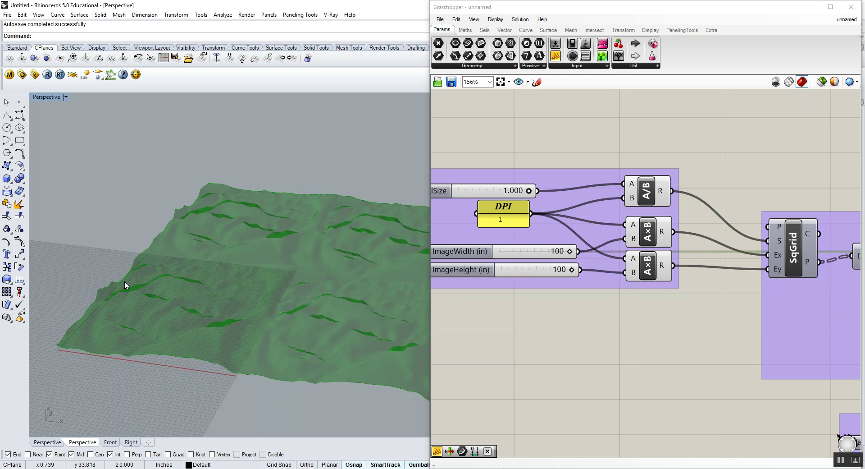
scroll(124, 283, "down", 3)
Open the Image Sampler's settings and set its Y Domain to 0.0 To 100
right_click_drag(819, 237, 709, 229)
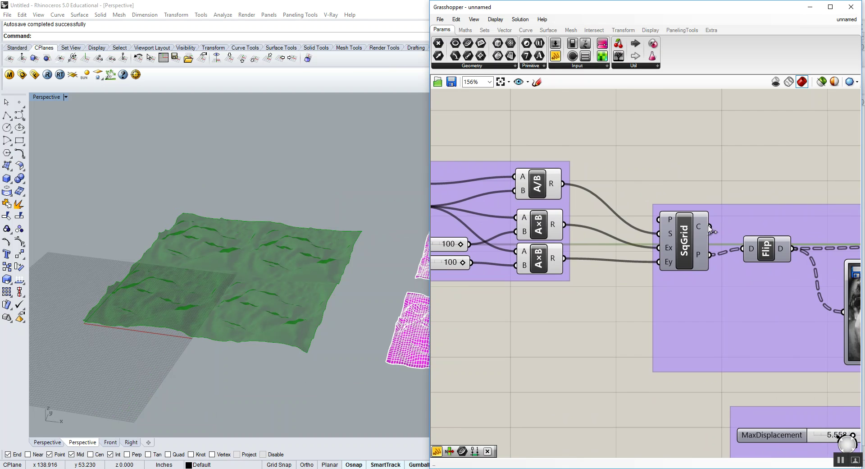
scroll(738, 235, "down", 2)
scroll(549, 243, "up", 2)
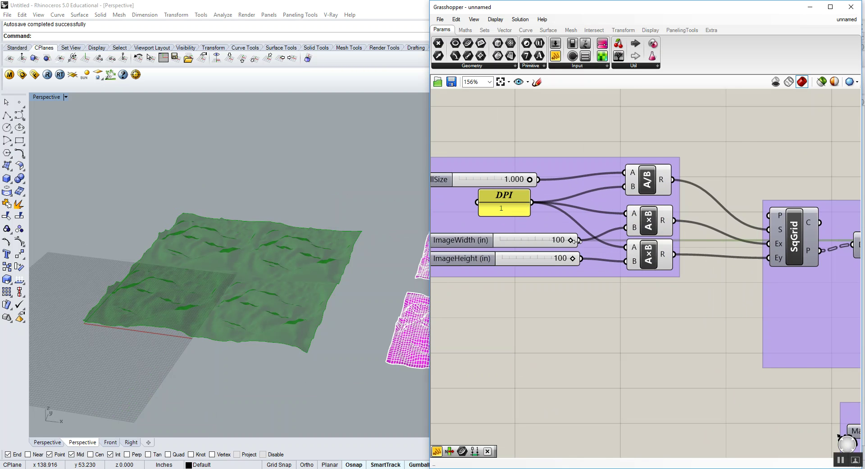
scroll(577, 240, "down", 3)
scroll(746, 265, "up", 4)
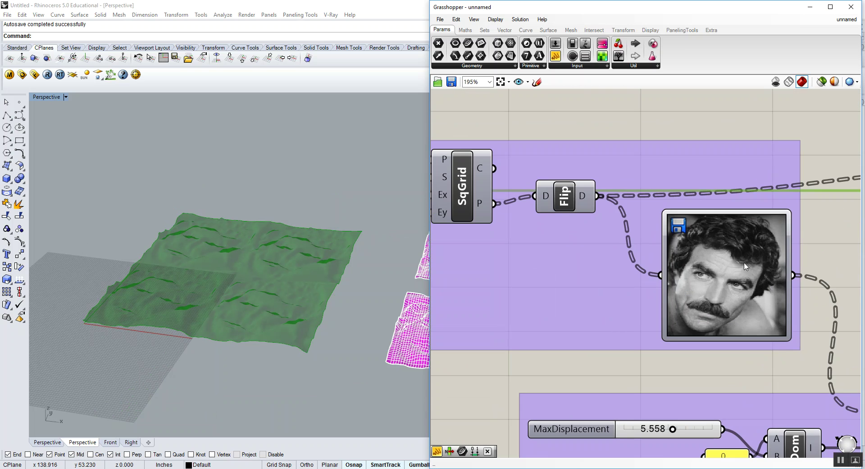
double_click(720, 264)
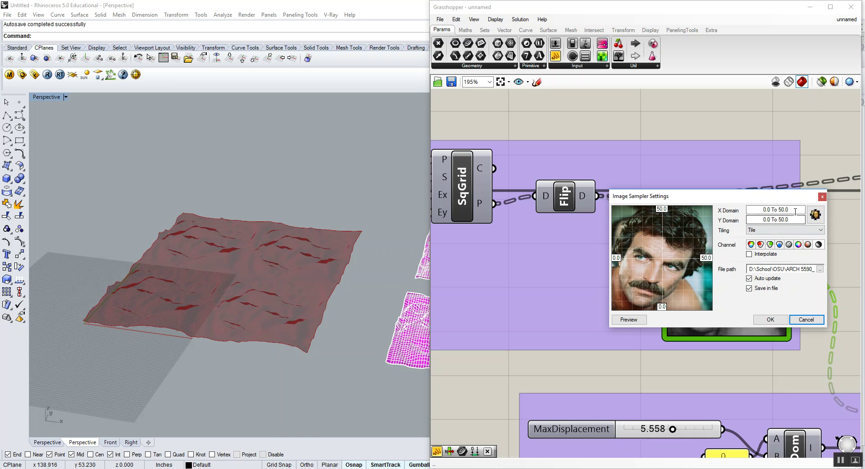
left_click_drag(791, 220, 780, 221)
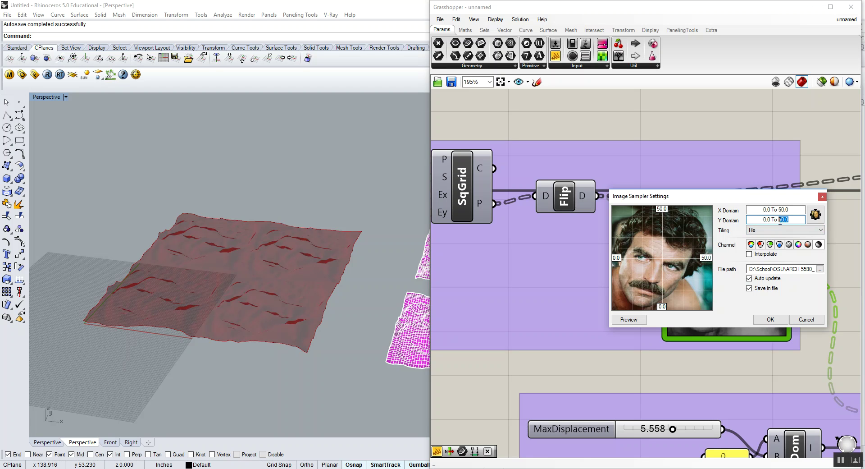
type("100")
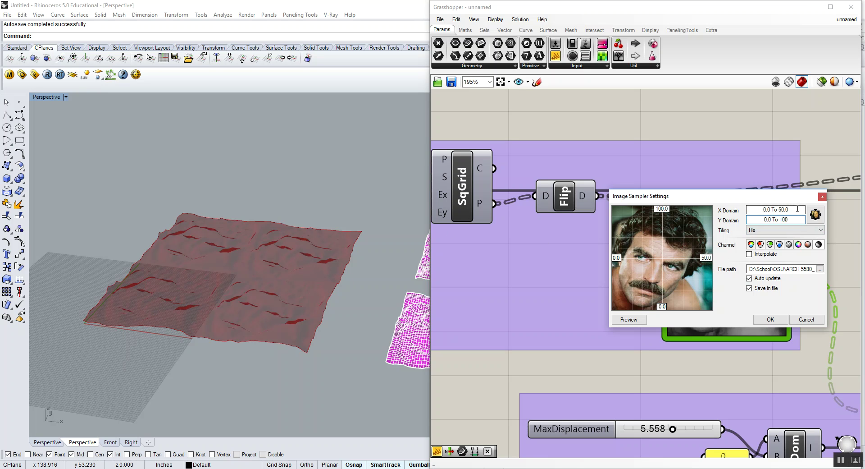
Set the Image Sampler's X Domain to 0.0 To 100 and apply the settings
key("BackSpace")
key("BackSpace")
key("BackSpace")
key("BackSpace")
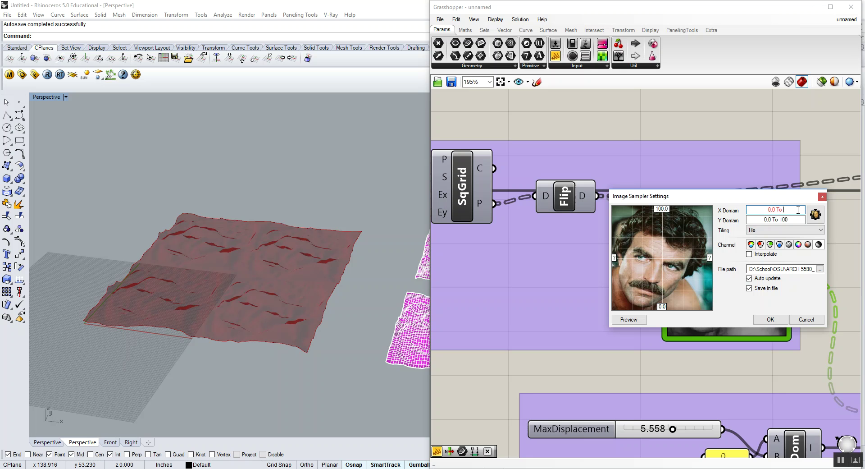
type("100")
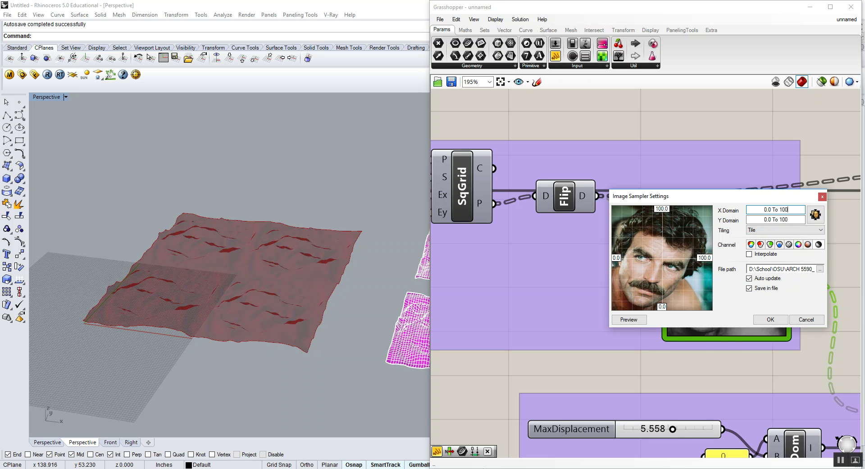
left_click(766, 324)
Inspect the updated relief surface from several angles and review the size sliders and Image Sampler feeding it
right_click_drag(272, 237, 249, 231)
scroll(245, 305, "up", 4)
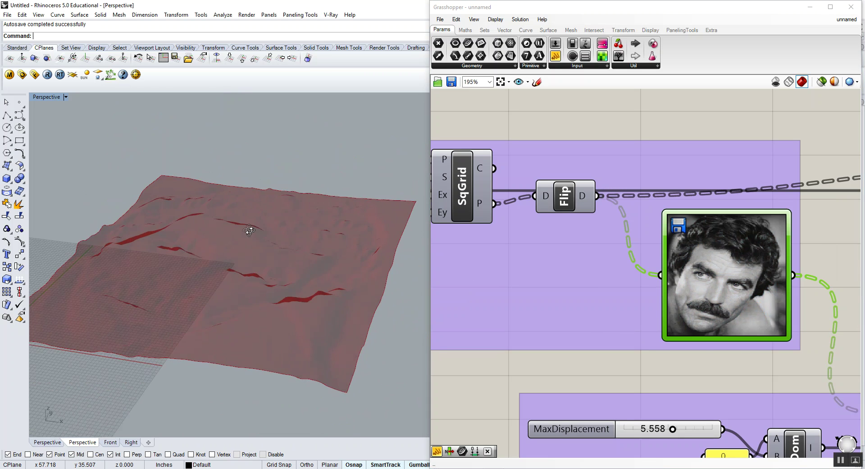
scroll(352, 295, "down", 4)
right_click_drag(616, 277, 727, 267)
scroll(728, 267, "down", 4)
right_click_drag(553, 241, 579, 242)
scroll(576, 241, "up", 3)
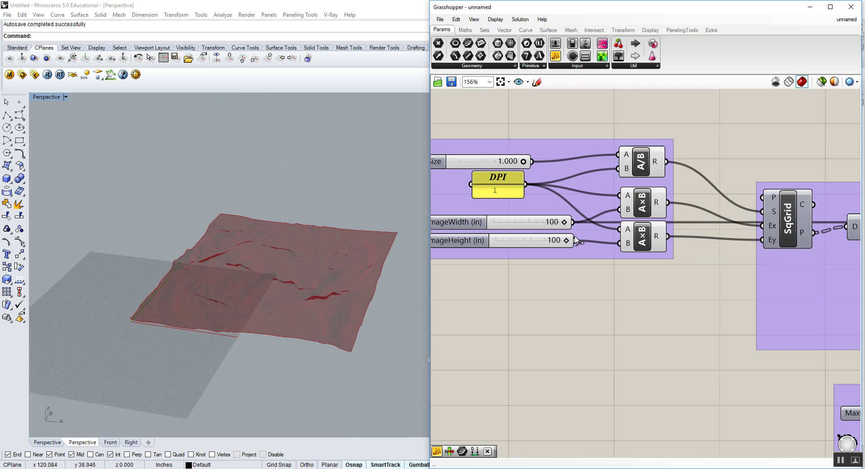
scroll(480, 239, "down", 2)
right_click_drag(366, 246, 363, 275)
right_click_drag(812, 260, 724, 254)
scroll(729, 243, "up", 3)
scroll(721, 260, "down", 1)
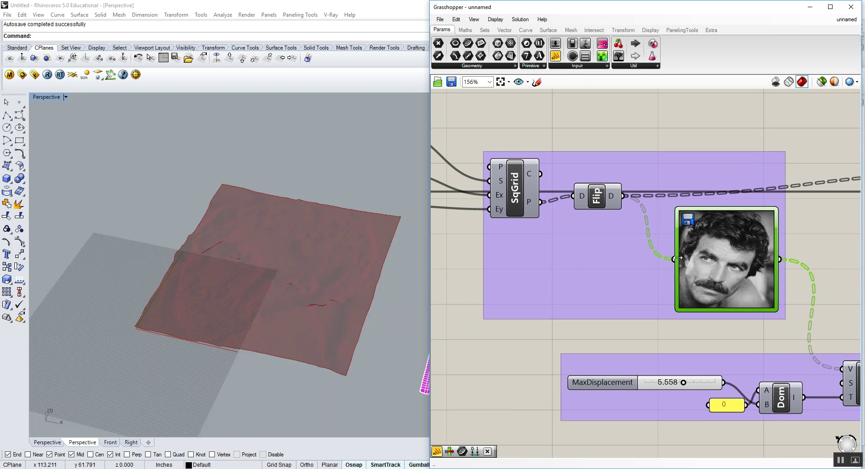
right_click_drag(264, 310, 259, 275)
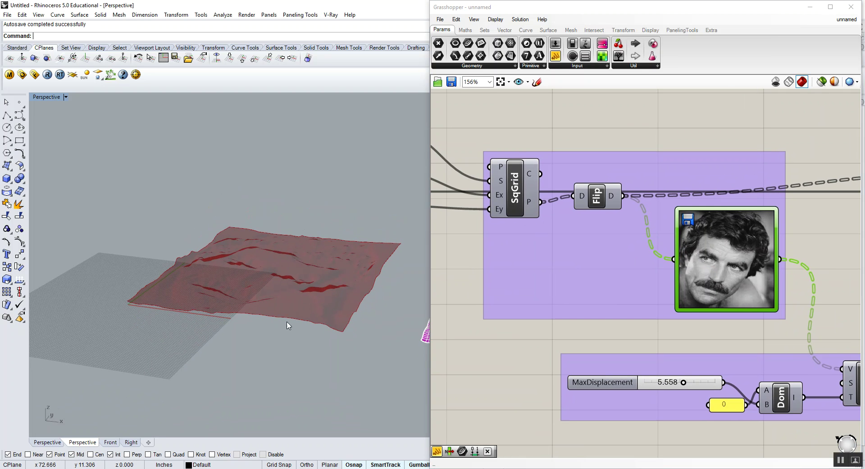
Raise the MaxDisplacement slider to 9.937 for a deeper portrait relief
right_click_drag(335, 236, 323, 263)
scroll(322, 274, "down", 4)
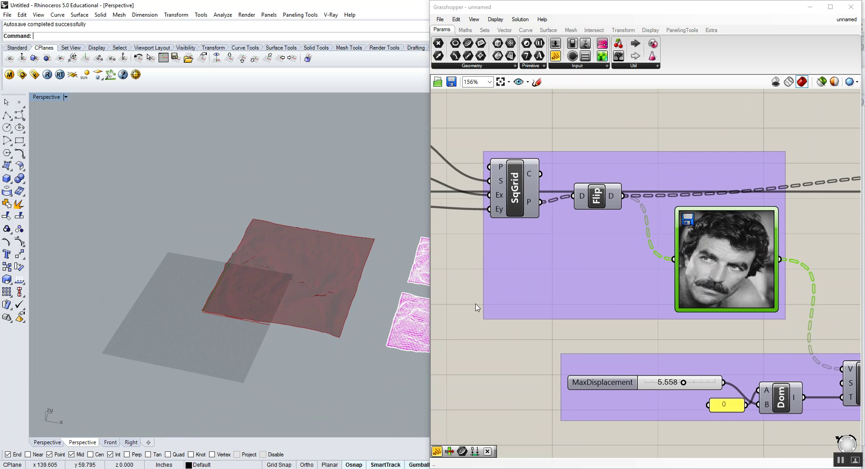
right_click_drag(641, 349, 624, 300)
scroll(647, 339, "up", 3)
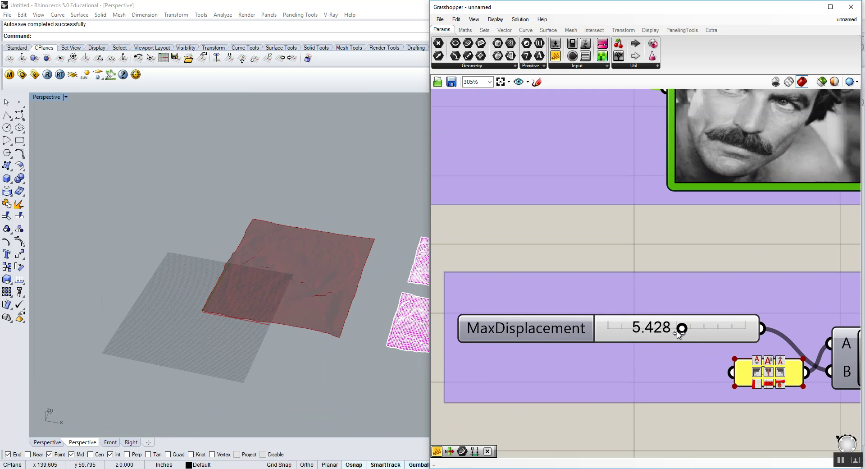
left_click_drag(613, 328, 700, 327)
scroll(293, 286, "up", 5)
scroll(223, 318, "down", 7)
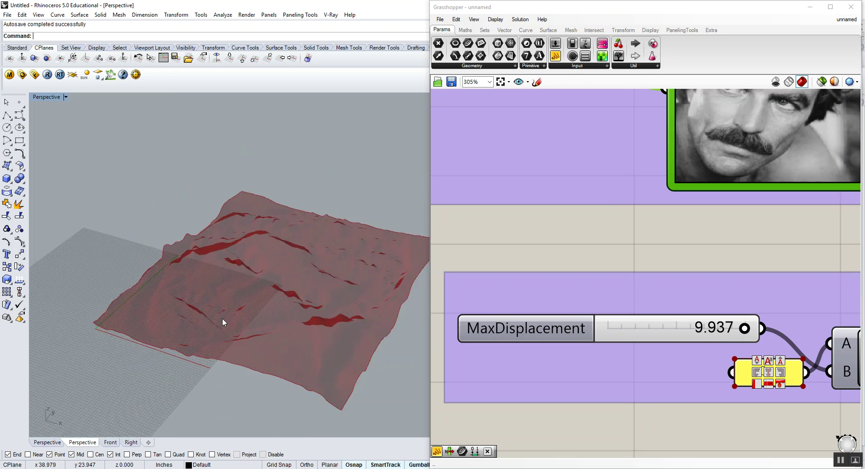
Bake the SrfGrid relief surface into the Rhino model, keeping the offered bake attributes
right_click_drag(619, 294, 454, 331)
scroll(454, 331, "down", 5)
right_click_drag(723, 267, 575, 315)
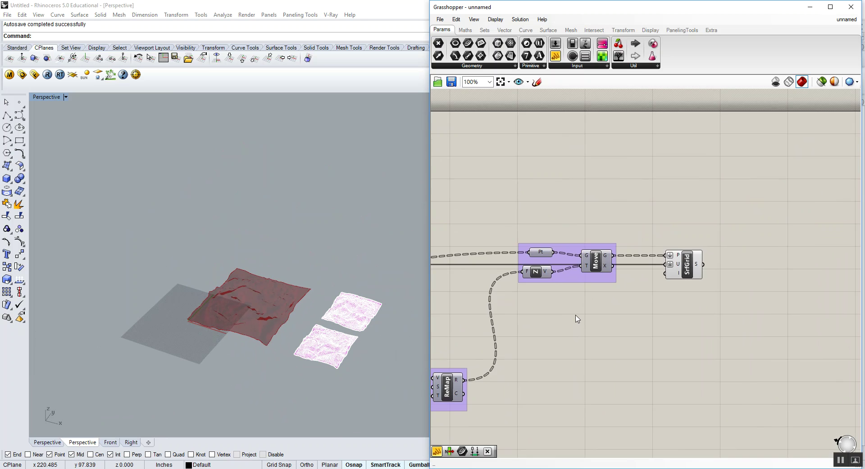
scroll(668, 283, "up", 5)
right_click(722, 224)
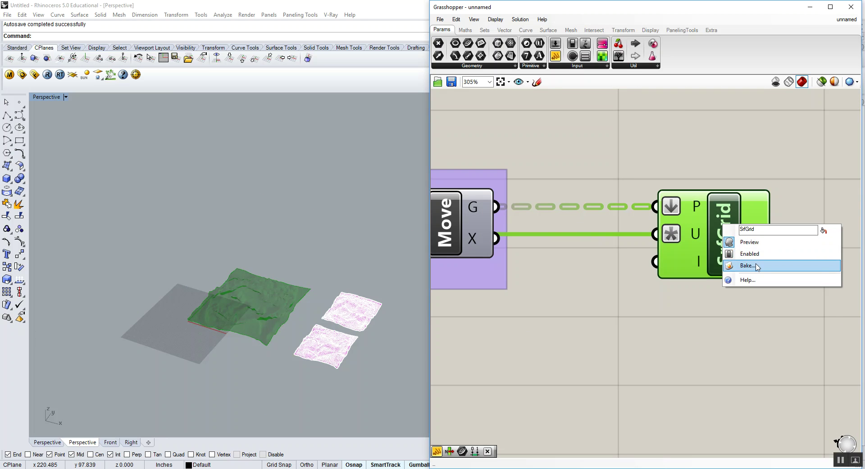
left_click(757, 266)
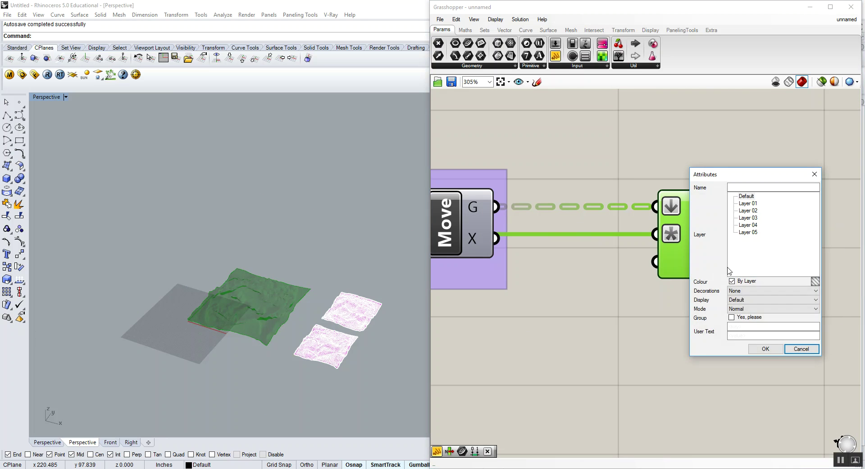
left_click(766, 348)
left_click(680, 310)
Turn off the preview of the SrfGrid component
left_click(729, 238)
right_click(727, 229)
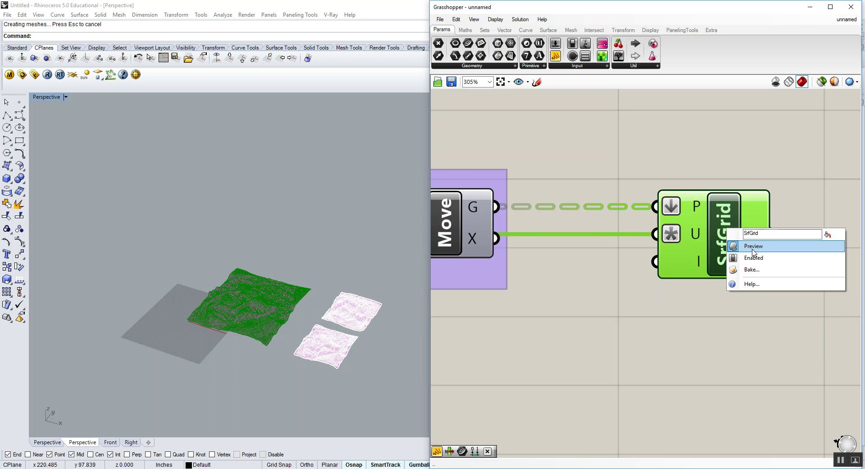
left_click(753, 246)
Move the newly baked large relief surface away from the base grid into the open area behind it
scroll(257, 320, "up", 3)
left_click_drag(258, 320, 336, 206)
left_click(319, 259)
Select all three baked relief surfaces and flip their direction with the Flip command
right_click_drag(213, 293, 270, 320)
scroll(311, 268, "up", 6)
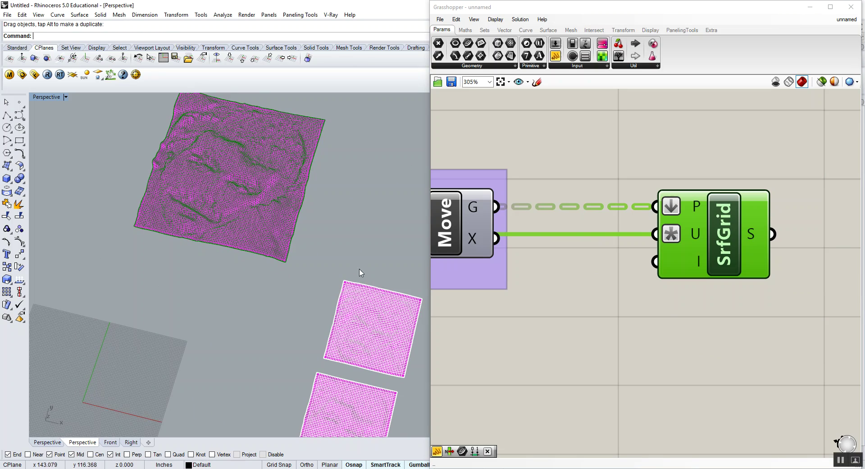
right_click_drag(251, 241, 344, 207)
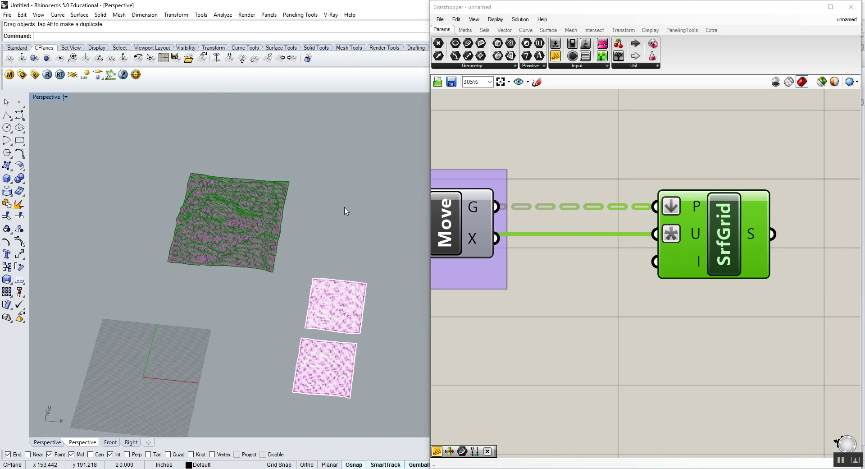
left_click_drag(229, 348, 229, 351)
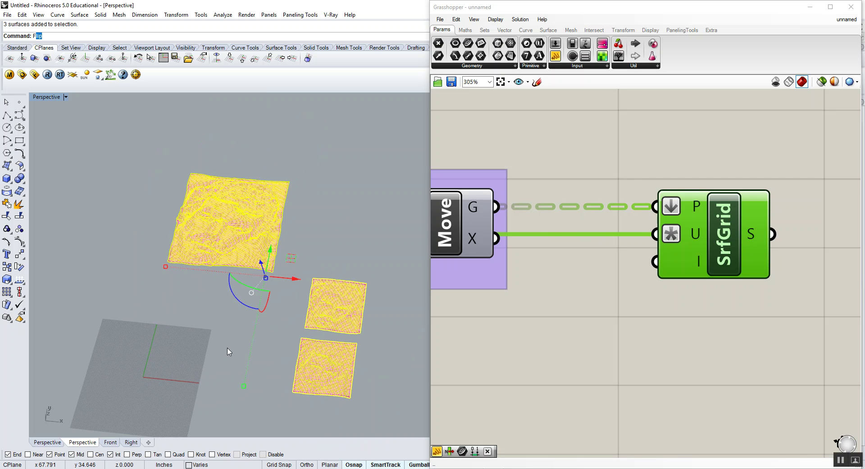
left_click(299, 246)
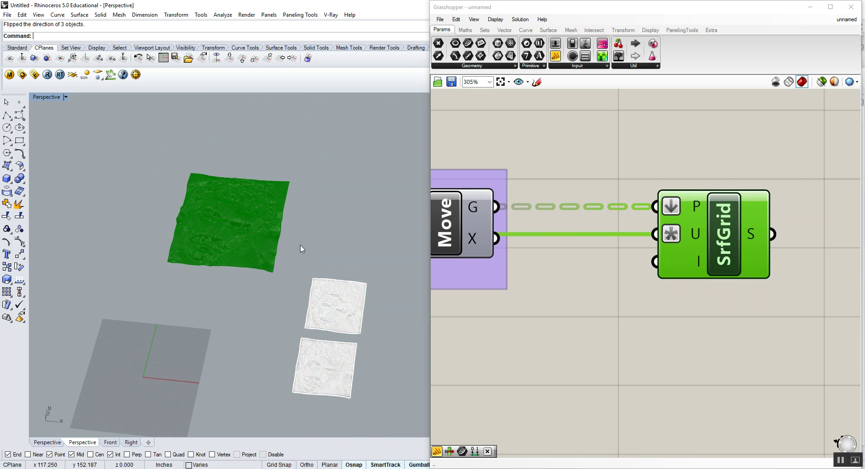
Inspect the large baked relief alongside the two smaller ones from several angles
right_click_drag(295, 299, 316, 236)
scroll(319, 307, "up", 5)
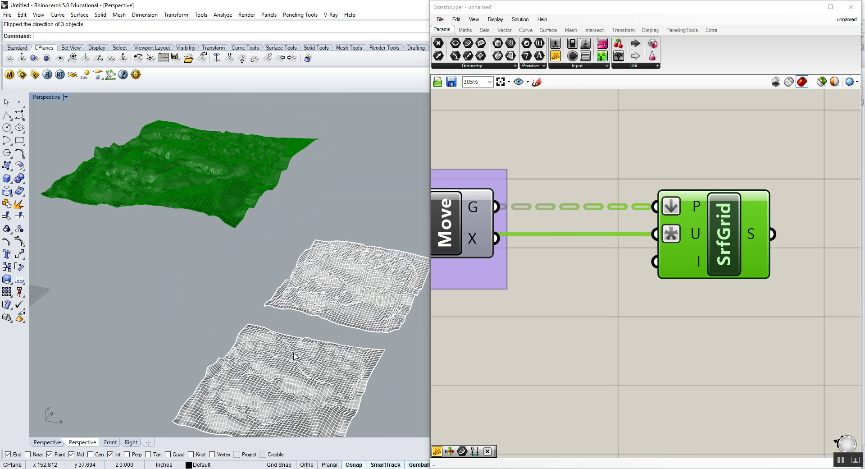
left_click(167, 177)
left_click(313, 176)
scroll(305, 201, "down", 7)
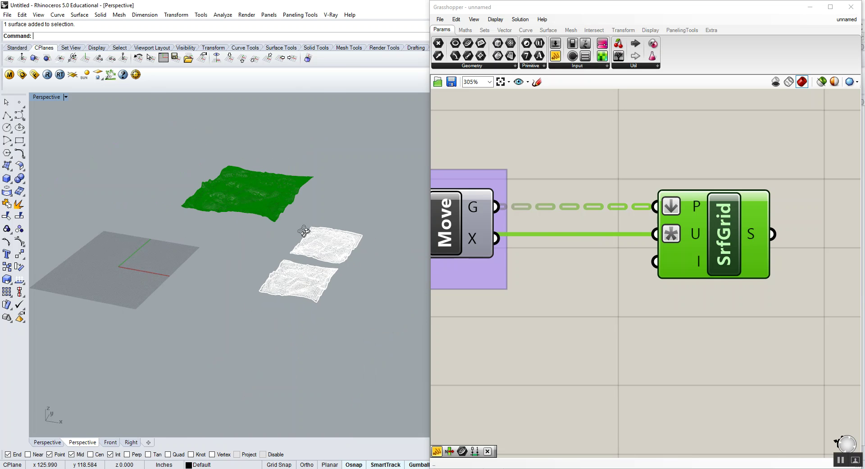
right_click_drag(305, 229, 311, 268)
Turn the preview of the SrfGrid component back on
left_click(728, 174)
right_click(718, 209)
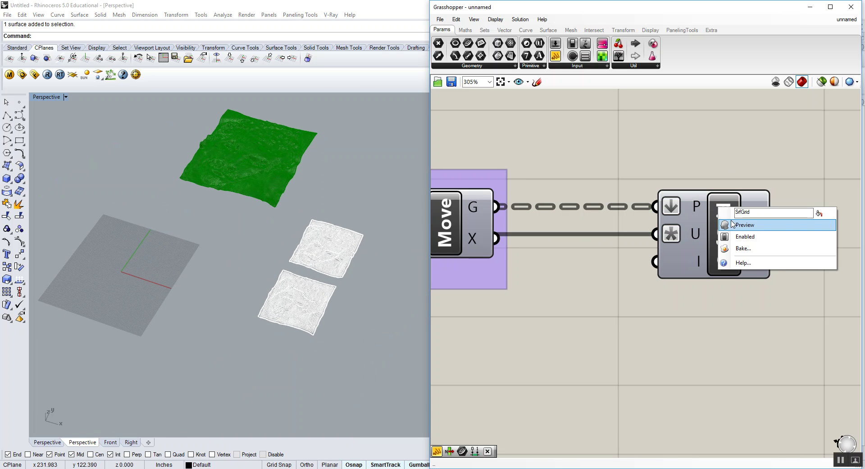
left_click(732, 224)
Examine the Image Sampler's portrait and its connections to the grid points and the displacement remapping
scroll(724, 259, "down", 5)
right_click_drag(551, 253, 672, 255)
right_click_drag(582, 258, 635, 245)
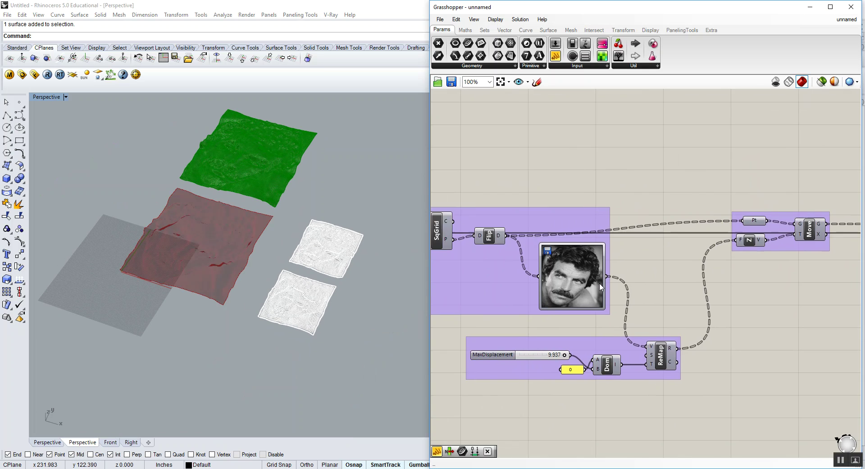
scroll(559, 277, "up", 2)
scroll(560, 275, "up", 4)
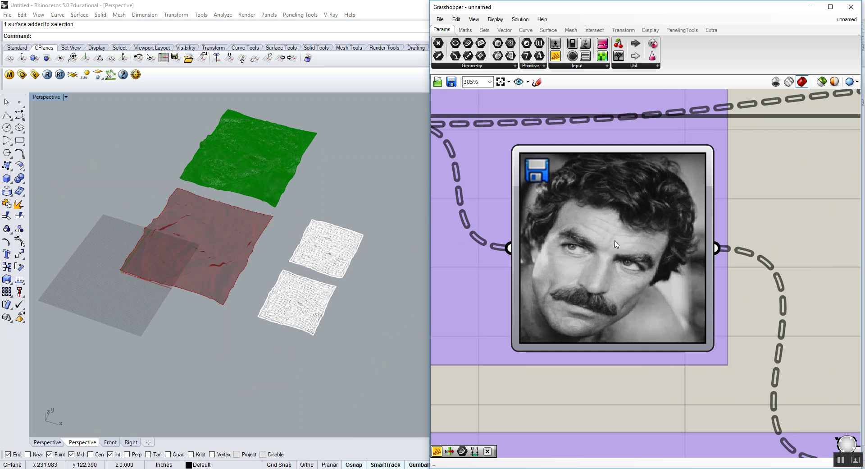
scroll(616, 243, "up", 1)
scroll(636, 213, "down", 4)
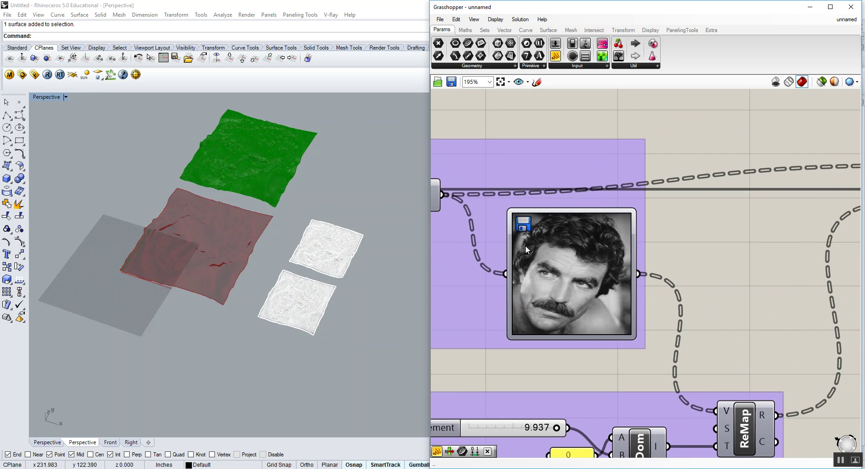
scroll(550, 265, "down", 2)
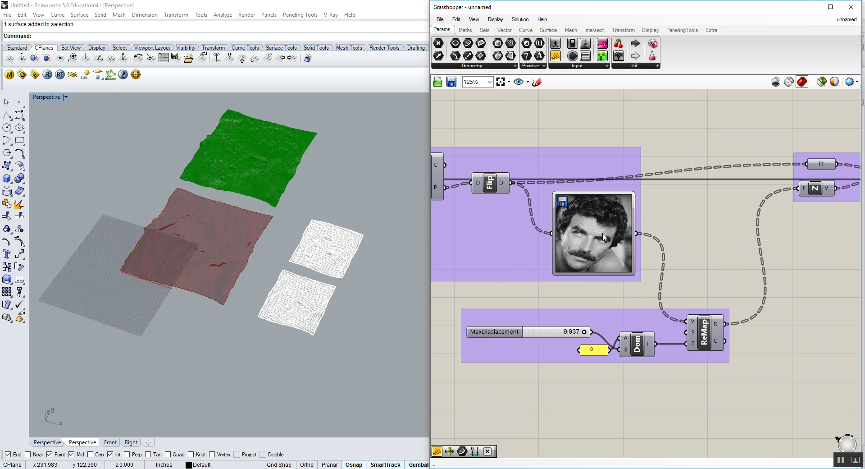